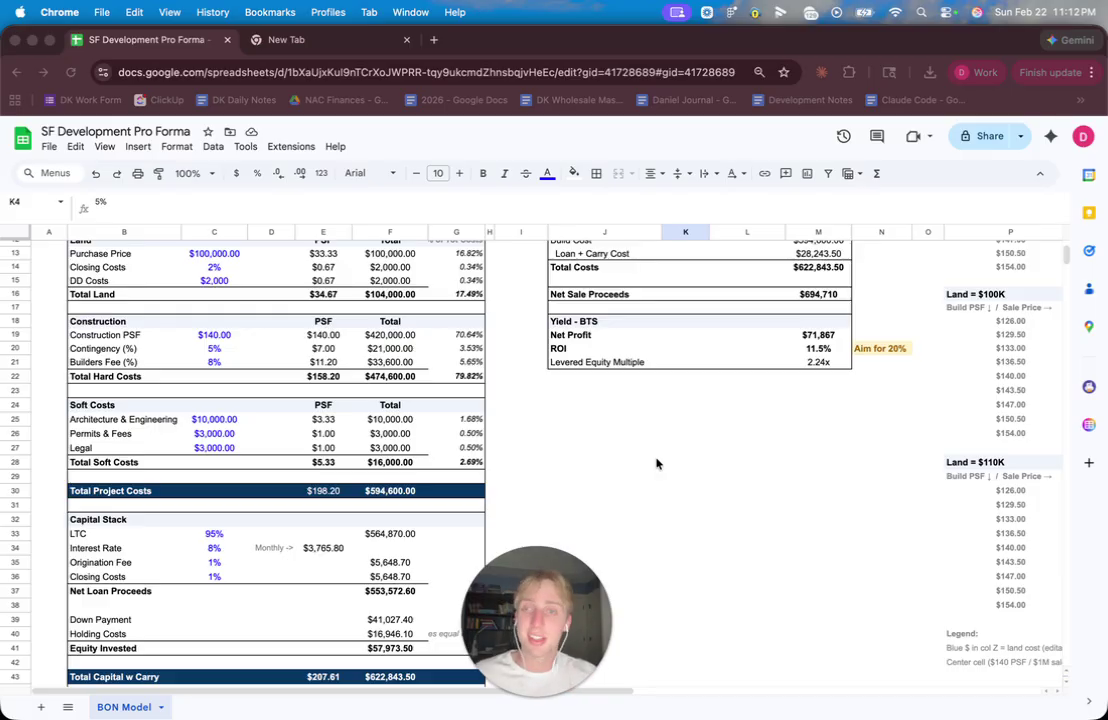
- Examine the whole pro forma layout, from project information and costs through exit analysis to the equity multiple sensitivity tables
{"action": "scroll", "coordinate": [563, 366], "scroll_direction": "up", "scroll_amount": 5}
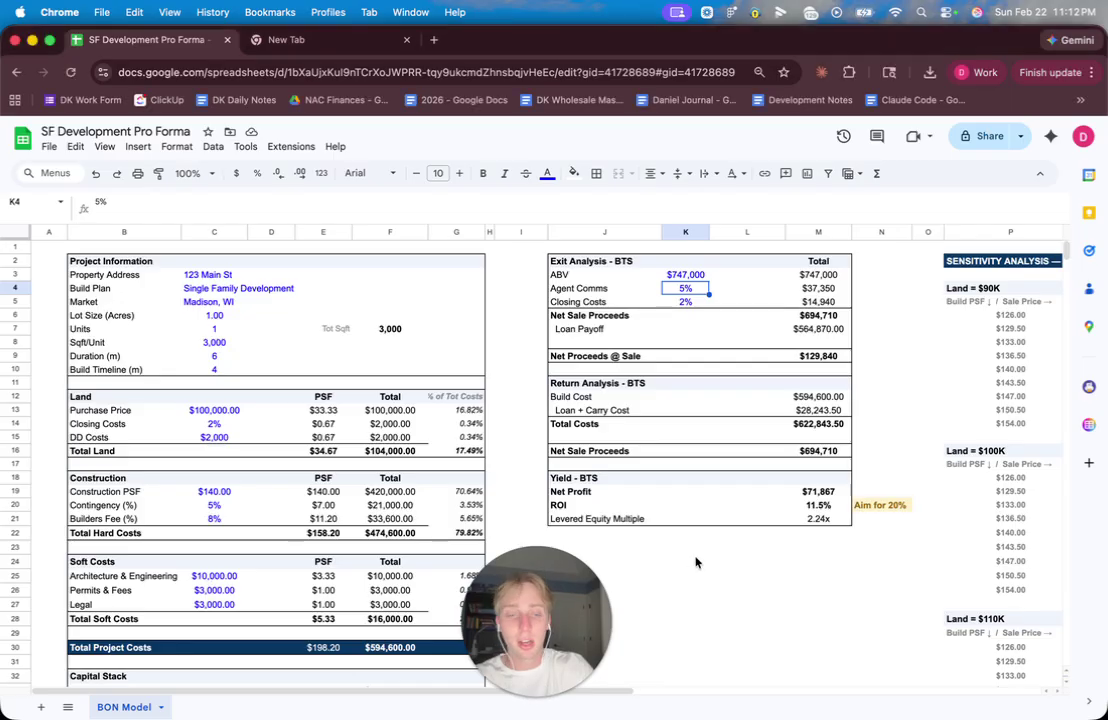
{"action": "key", "text": "super+minus"}
{"action": "key", "text": "super+minus"}
{"action": "key", "text": "super+minus"}
{"action": "key", "text": "super+minus"}
{"action": "key", "text": "super+minus"}
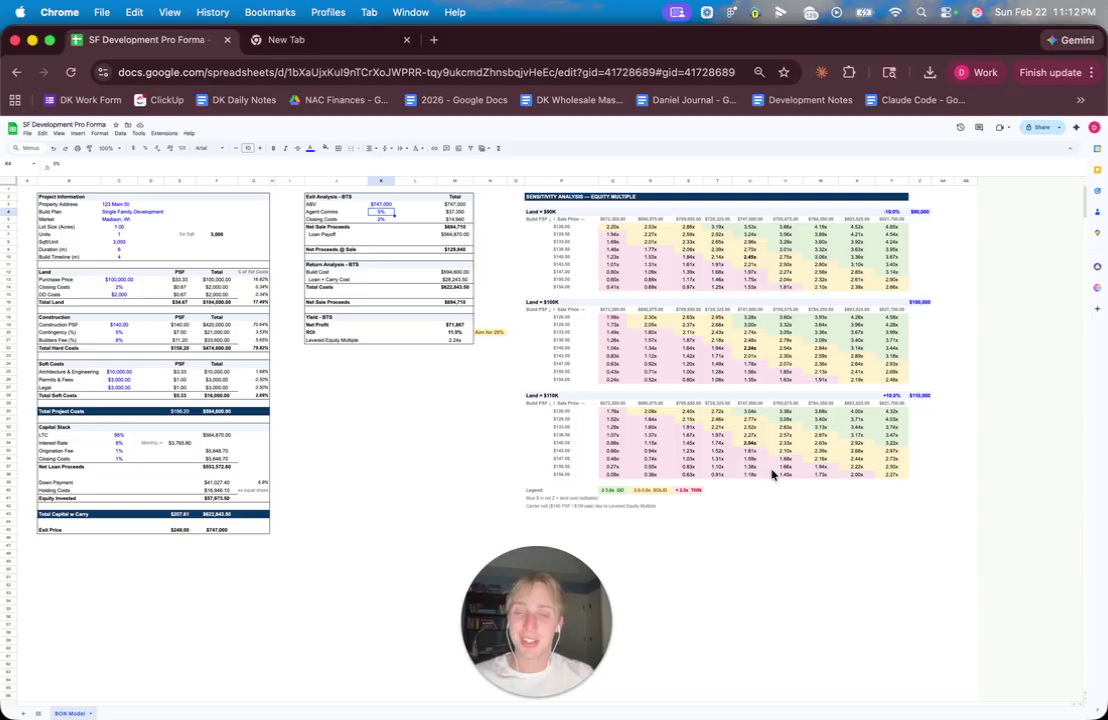
{"action": "key", "text": "super+equal"}
{"action": "key", "text": "super+equal"}
{"action": "key", "text": "super+equal"}
{"action": "key", "text": "super+equal"}
{"action": "key", "text": "super+equal"}
{"action": "key", "text": "super+equal"}
{"action": "key", "text": "super+equal"}
{"action": "key", "text": "super+equal"}
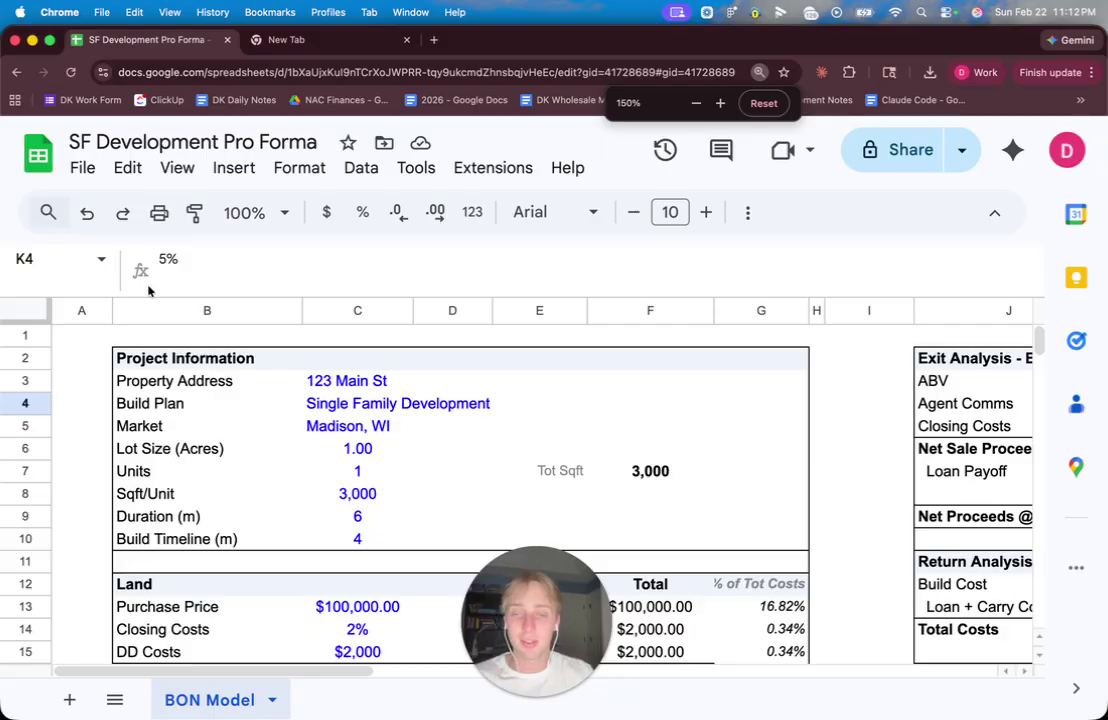
{"action": "scroll", "coordinate": [200, 290], "scroll_direction": "down", "scroll_amount": 1}
{"action": "scroll", "coordinate": [270, 319], "scroll_direction": "up", "scroll_amount": 1}
{"action": "key", "text": "super+minus"}
{"action": "key", "text": "super+minus"}
{"action": "key", "text": "super+minus"}
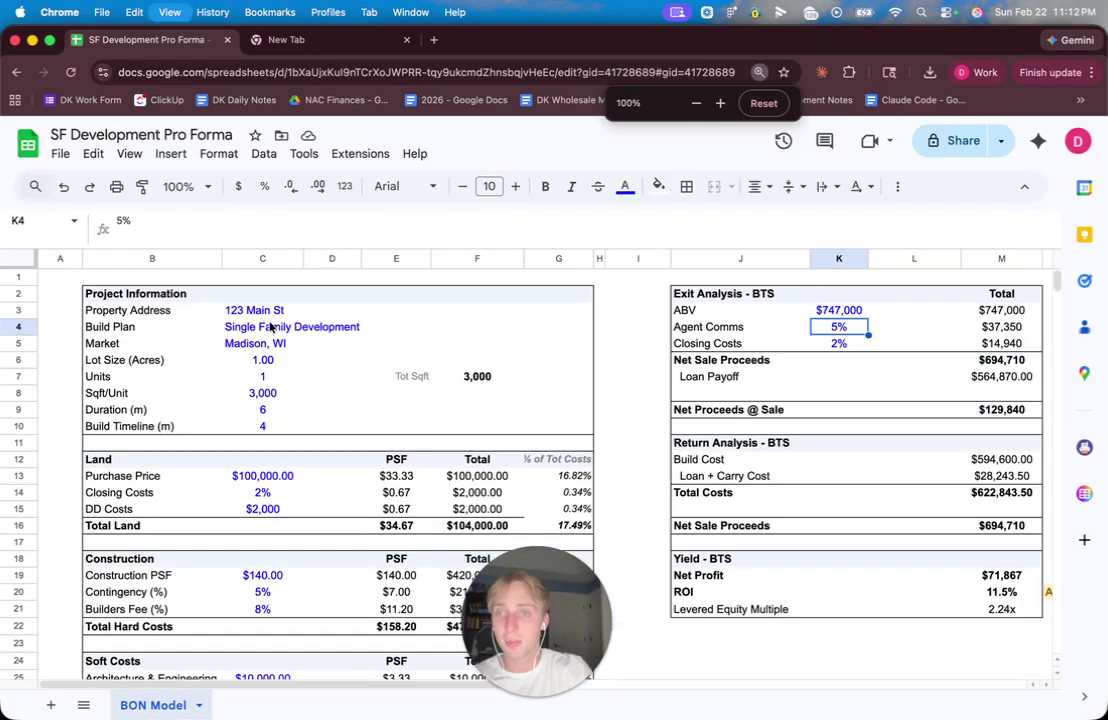
{"action": "key", "text": "super+minus"}
{"action": "left_click", "coordinate": [498, 384]}
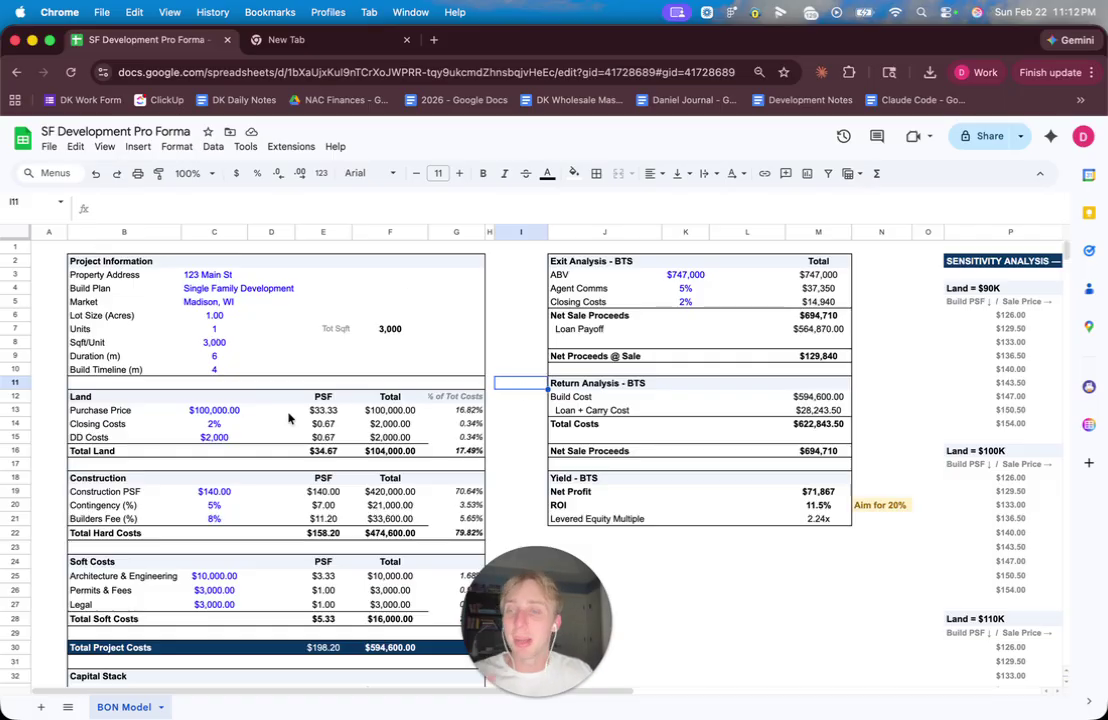
- Review the Project Information inputs one by one, from property address and build plan to duration and build timeline
{"action": "left_click", "coordinate": [196, 275]}
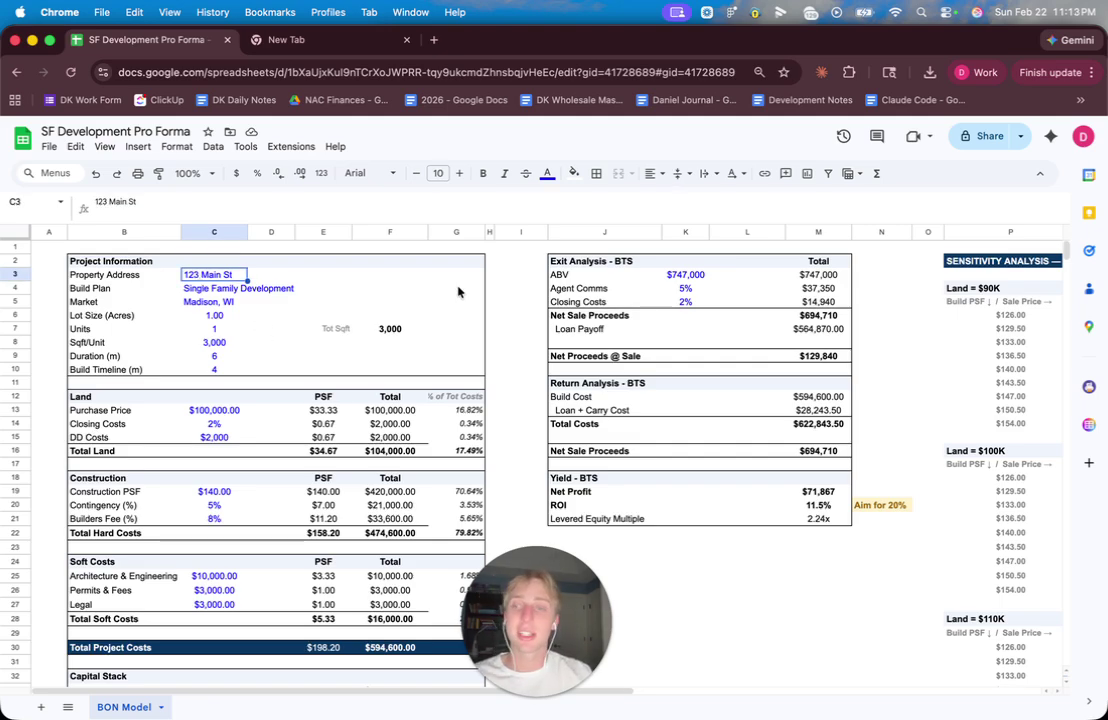
{"action": "left_click", "coordinate": [241, 287]}
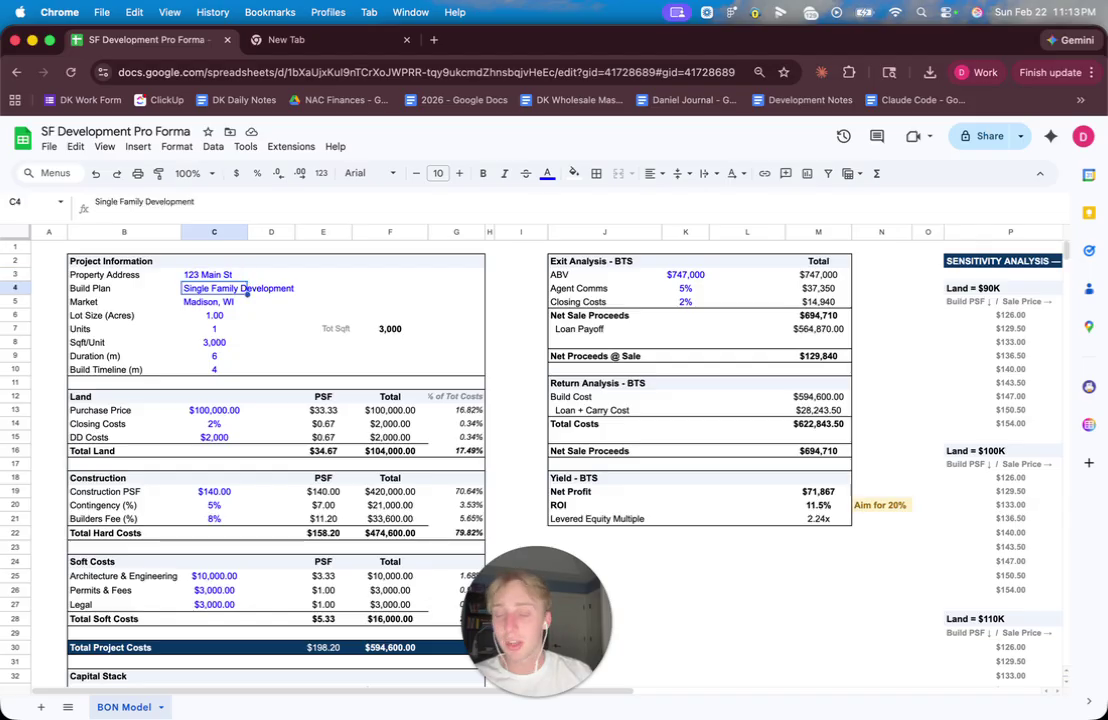
{"action": "left_click", "coordinate": [226, 302]}
{"action": "left_click", "coordinate": [214, 315]}
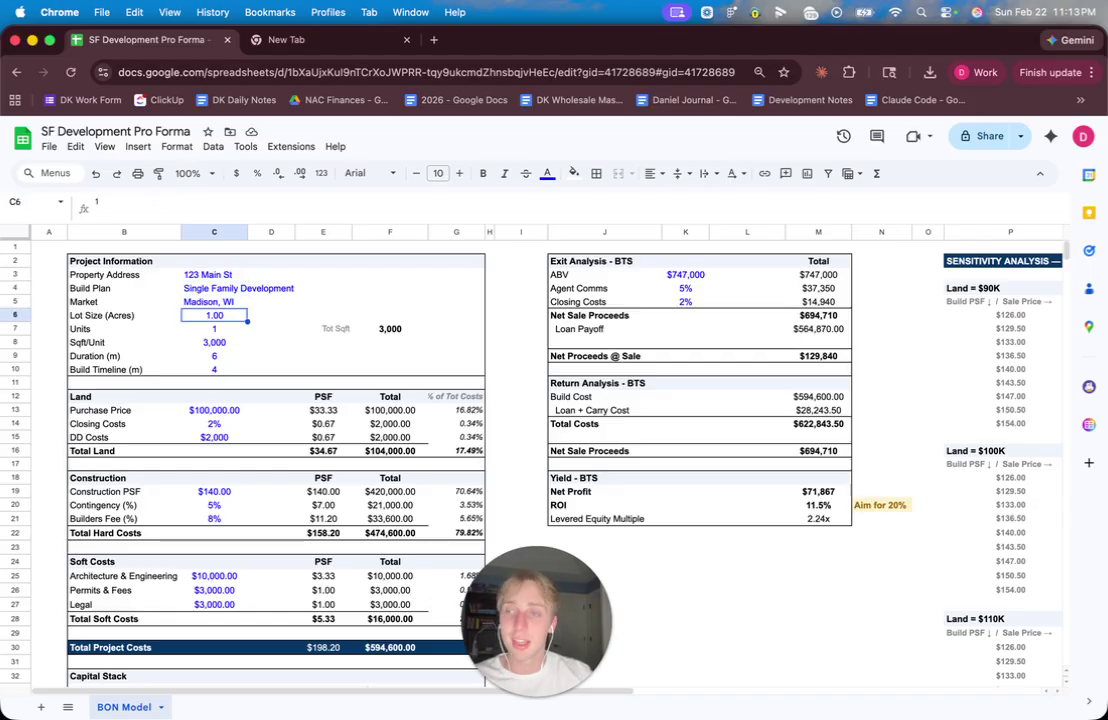
{"action": "left_click", "coordinate": [213, 328]}
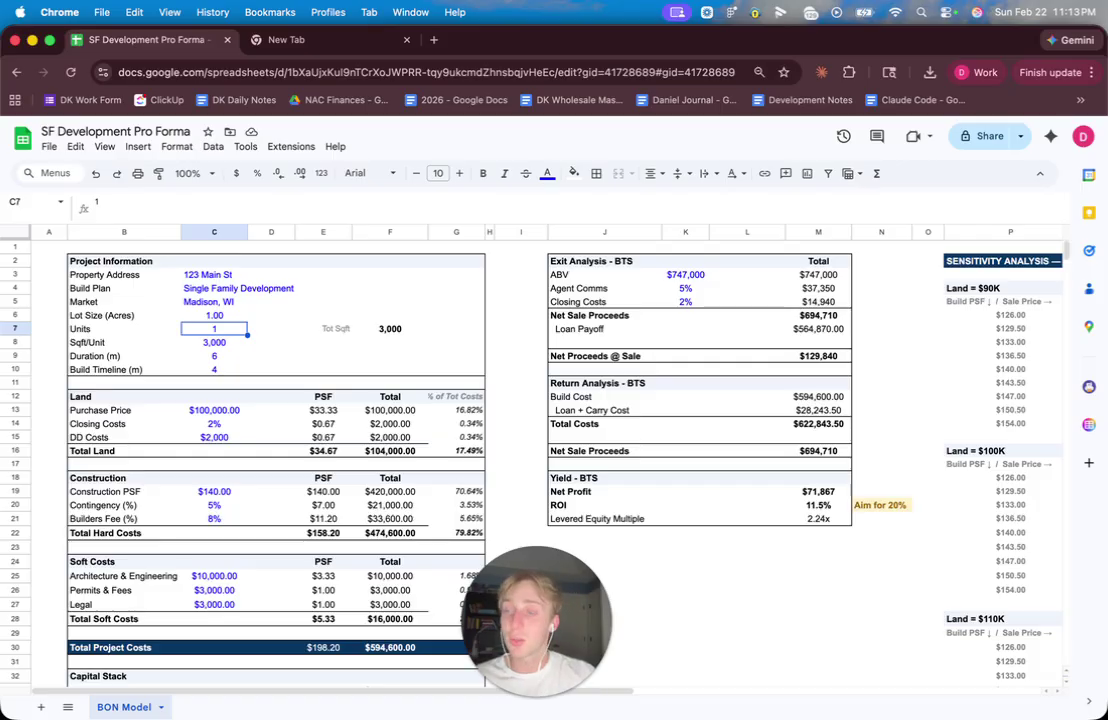
{"action": "left_click", "coordinate": [213, 343]}
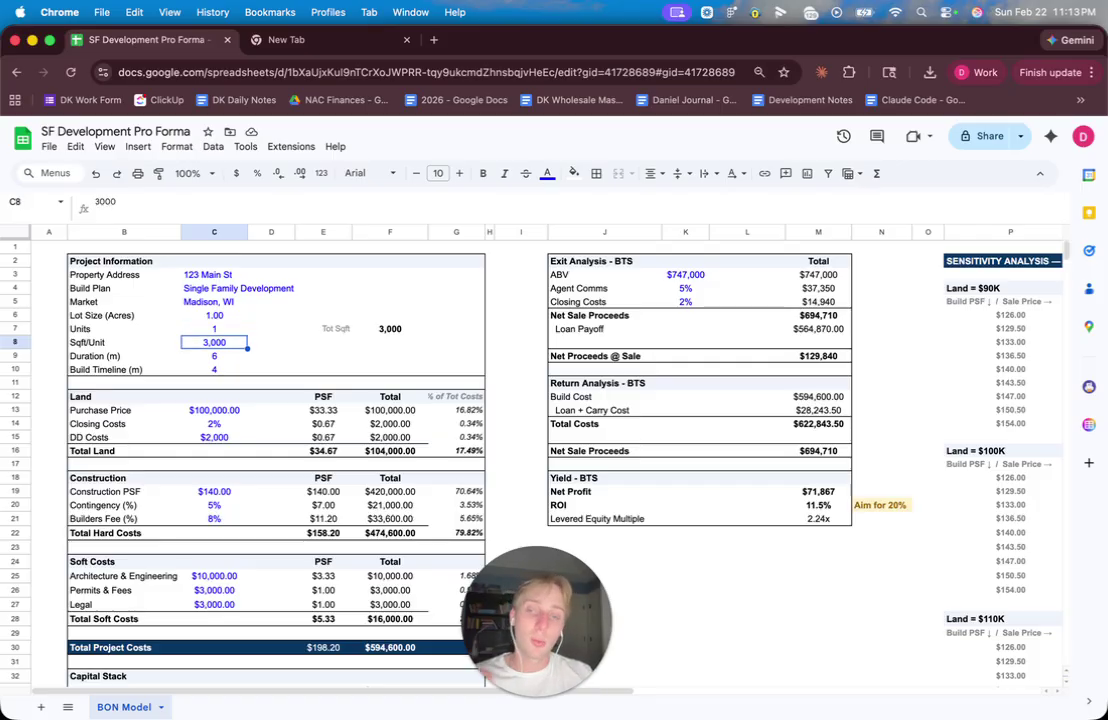
{"action": "left_click", "coordinate": [214, 356]}
{"action": "left_click", "coordinate": [214, 370]}
- Set the number of units in Project Information to 3
{"action": "key", "text": "Up"}
{"action": "key", "text": "Up"}
{"action": "key", "text": "Up"}
{"action": "key", "text": "Up"}
{"action": "key", "text": "Right"}
{"action": "key", "text": "Left"}
{"action": "key", "text": "Down"}
{"action": "type", "text": "3"}
{"action": "key", "text": "Return"}
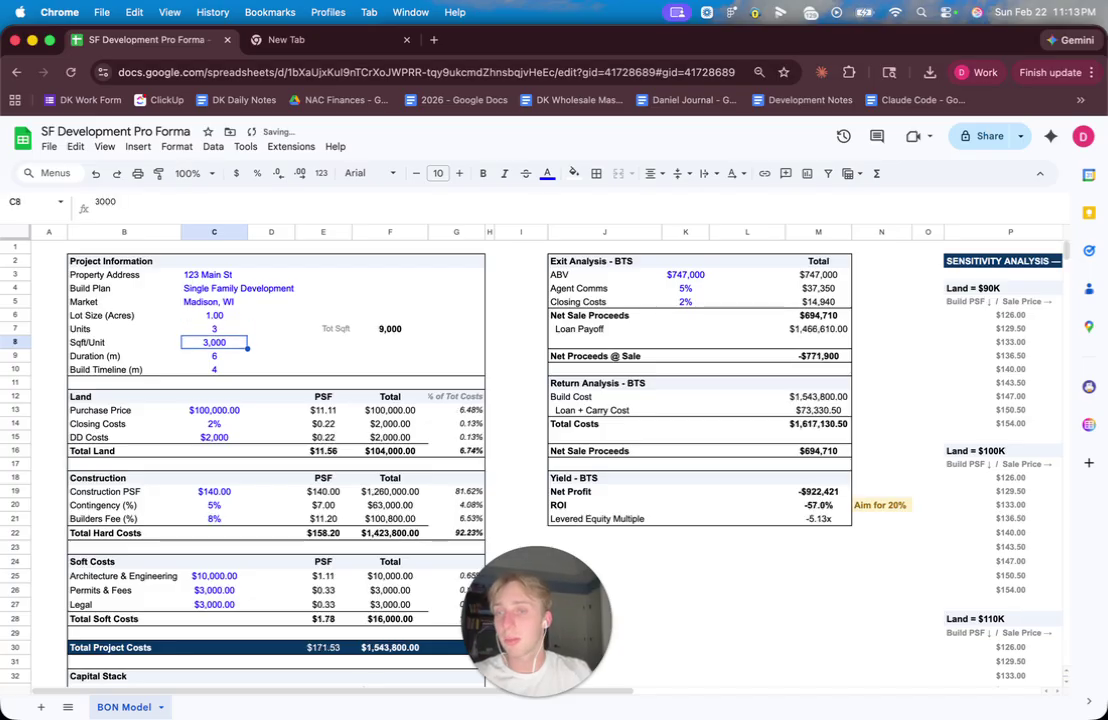
- Set the number of units back to 1
{"action": "key", "text": "Up"}
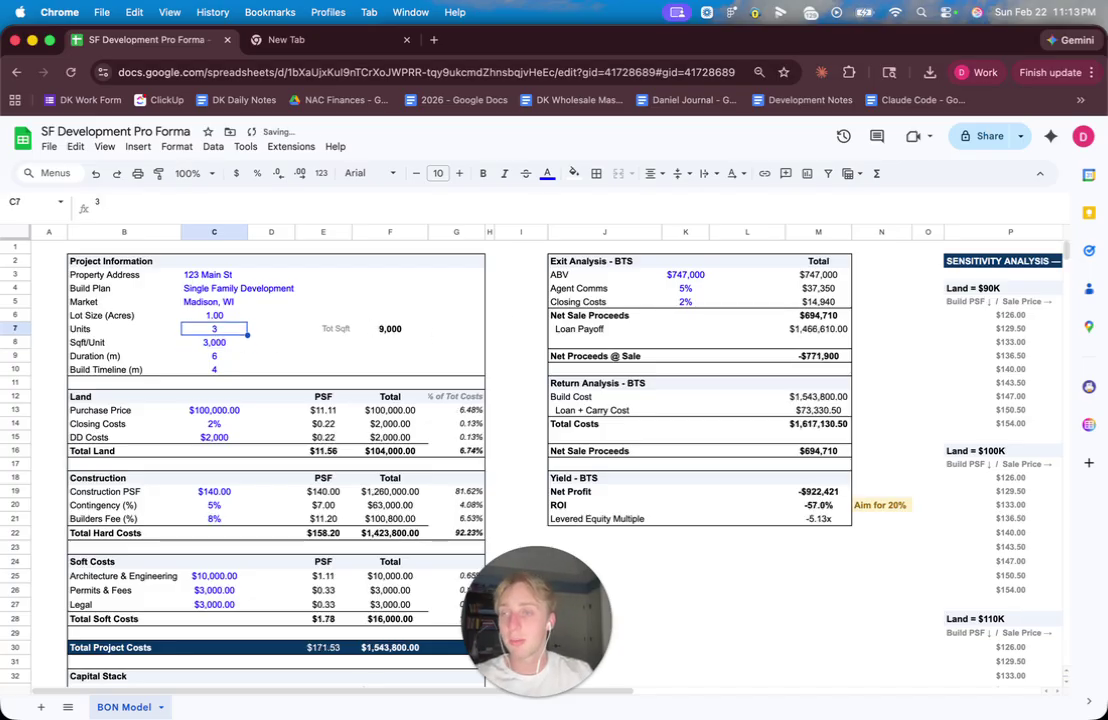
{"action": "type", "text": "1"}
{"action": "key", "text": "Return"}
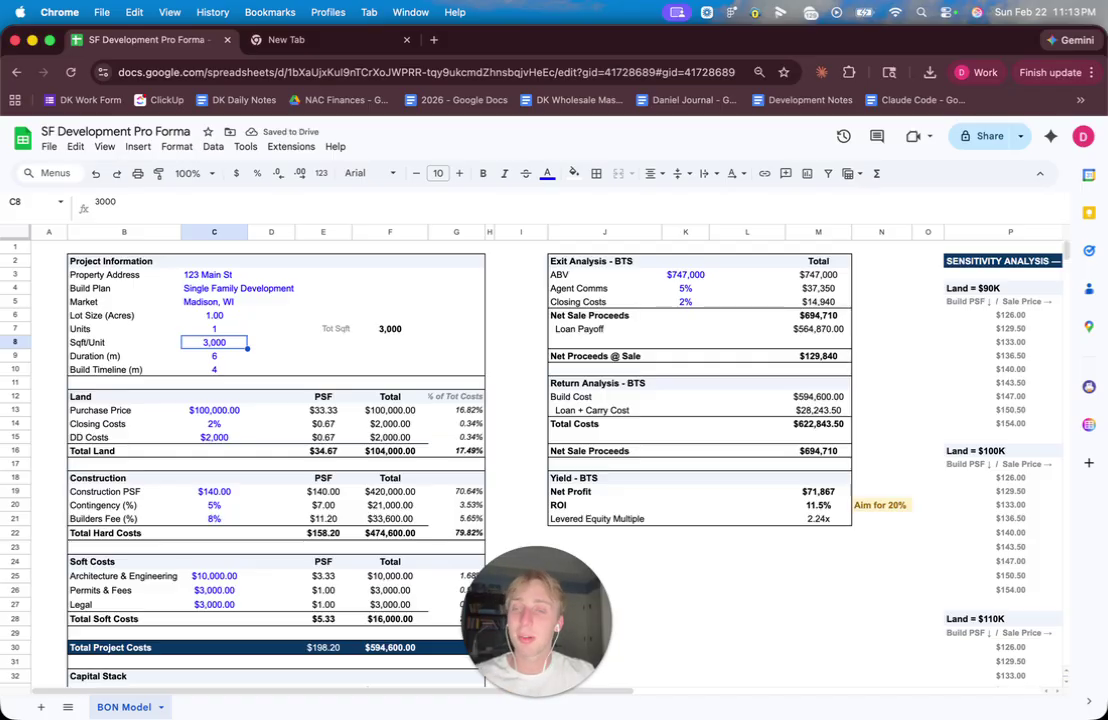
- Set the closing costs rate in the Land section to 1%
{"action": "key", "text": "Down"}
{"action": "key", "text": "Down"}
{"action": "key", "text": "Down"}
{"action": "key", "text": "Down"}
{"action": "key", "text": "Down"}
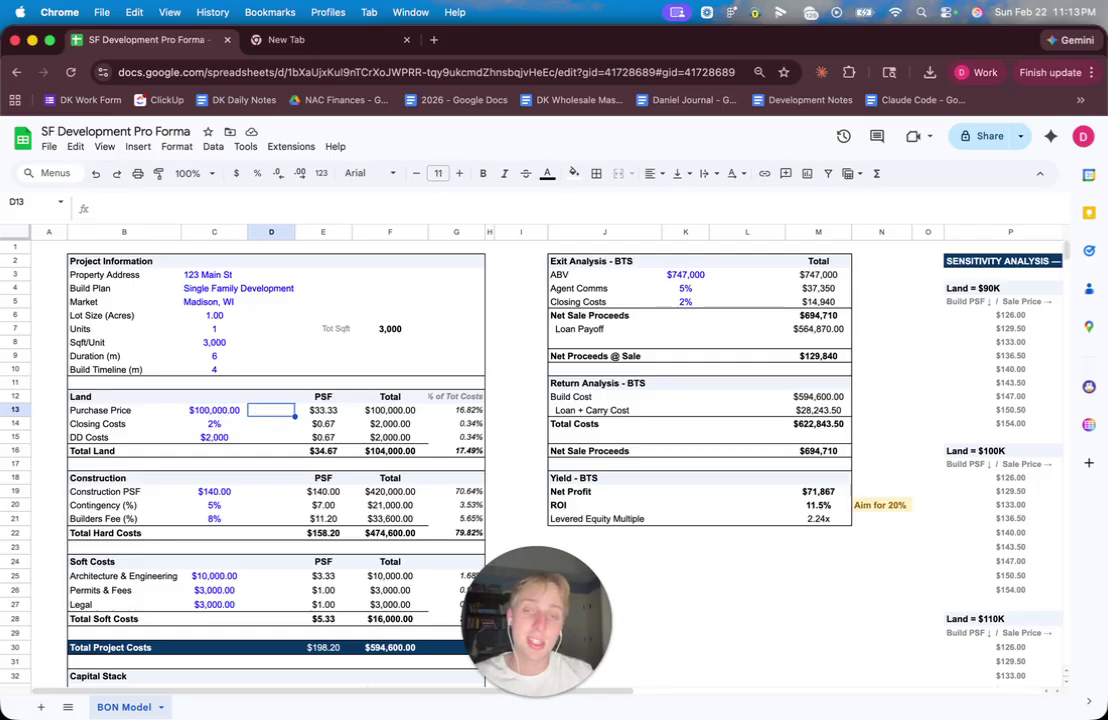
{"action": "key", "text": "Down"}
{"action": "type", "text": "1"}
{"action": "key", "text": "Return"}
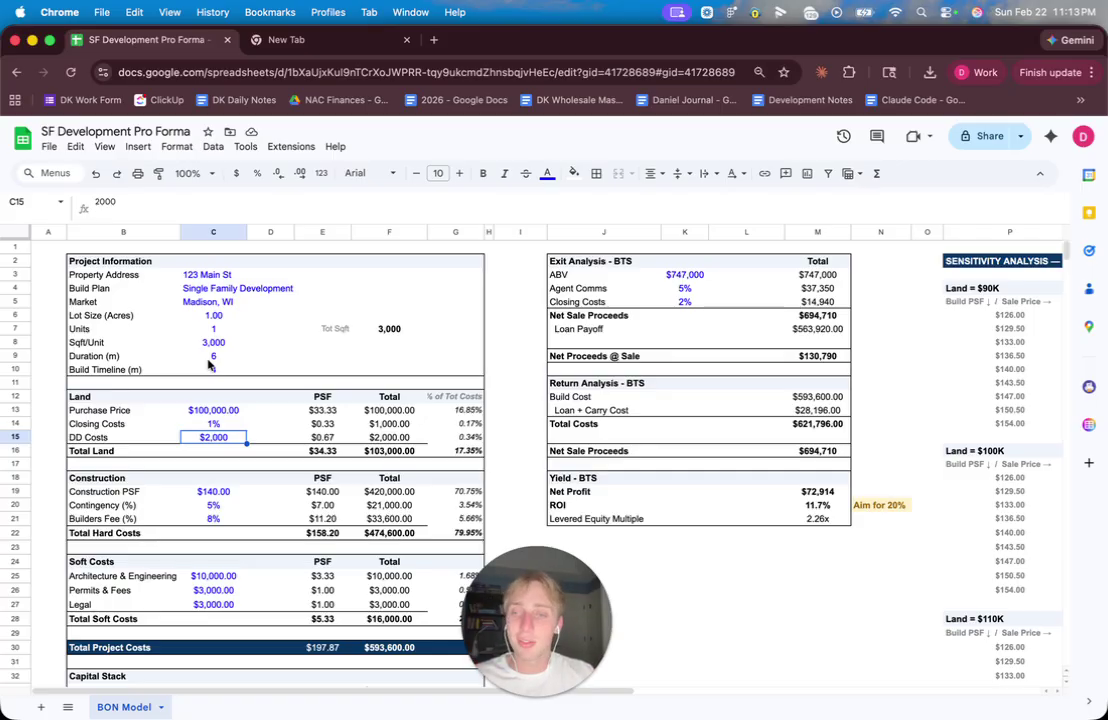
- Examine the Total Land formula and how the Construction PSF input feeds the construction total
{"action": "key", "text": "Down"}
{"action": "key", "text": "Right"}
{"action": "key", "text": "Right"}
{"action": "key", "text": "Right"}
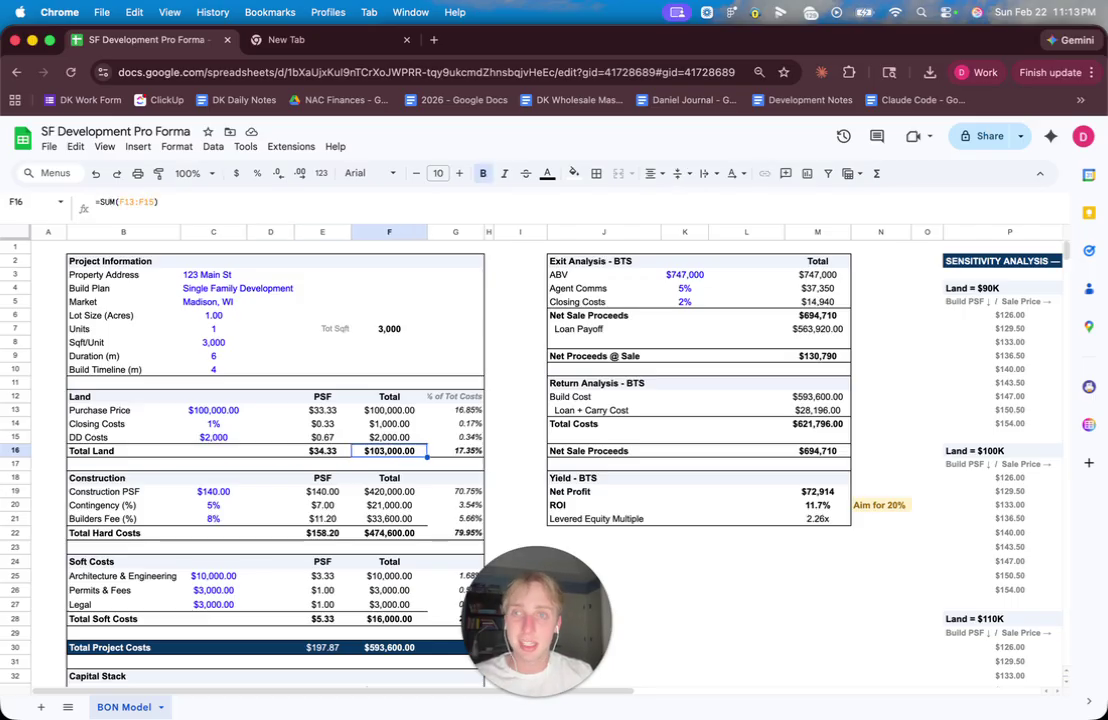
{"action": "key", "text": "Down"}
{"action": "key", "text": "Down"}
{"action": "key", "text": "Down"}
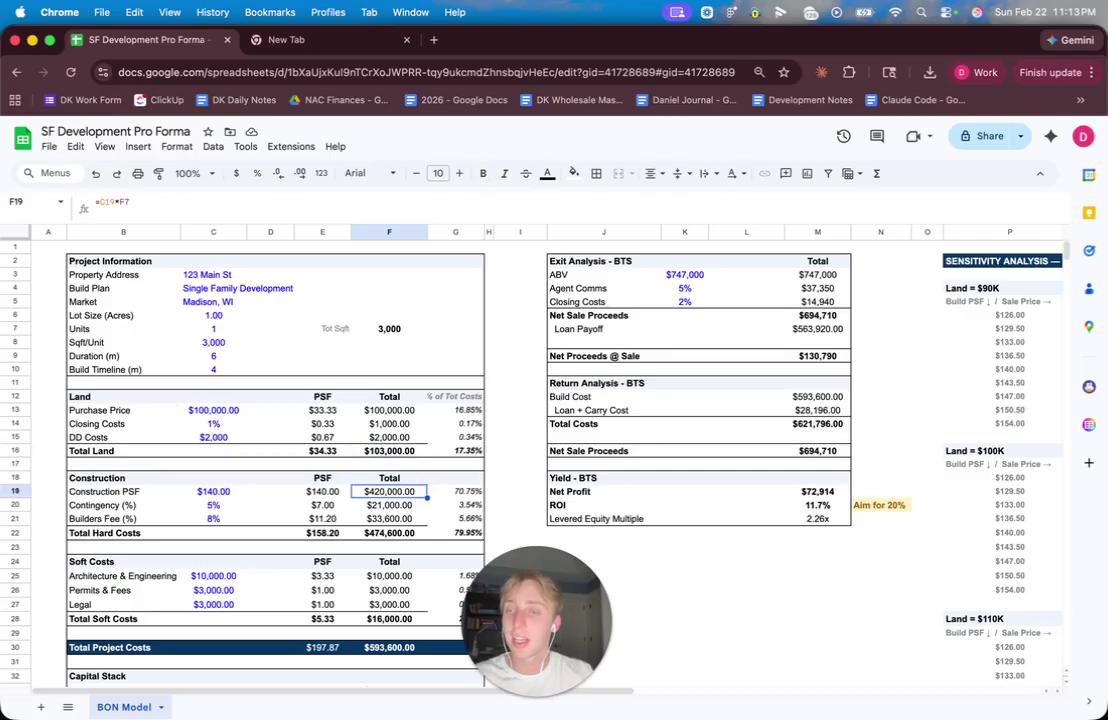
{"action": "key", "text": "Left"}
{"action": "key", "text": "Left"}
{"action": "key", "text": "Left"}
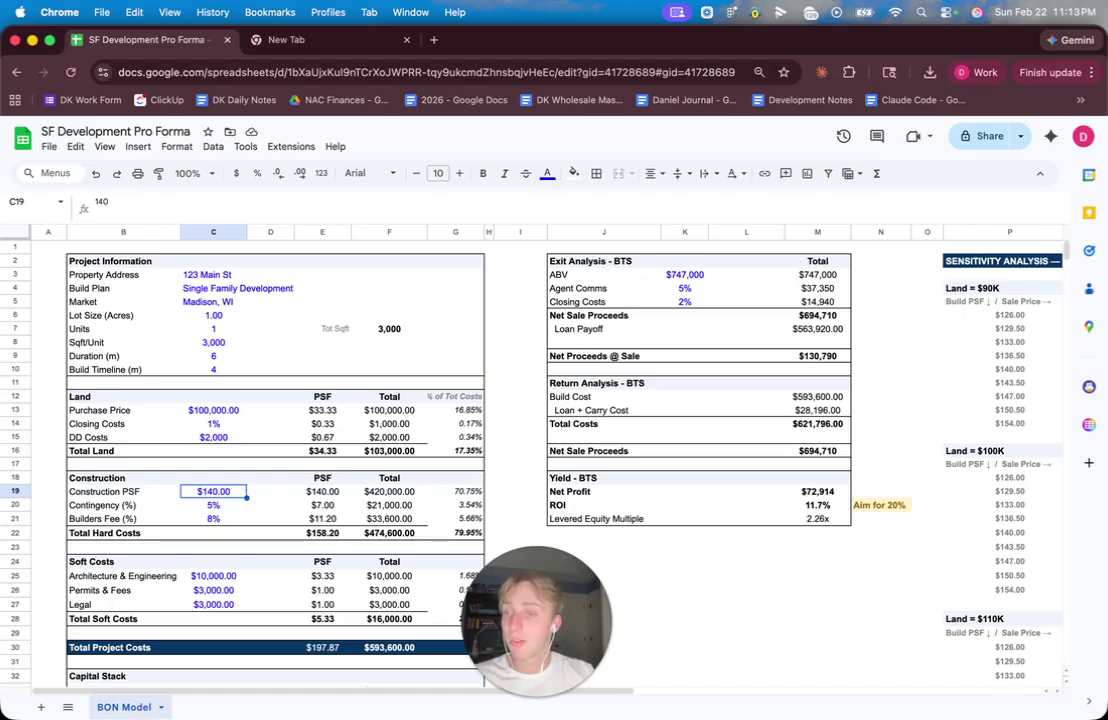
{"action": "key", "text": "Right"}
{"action": "key", "text": "Right"}
{"action": "key", "text": "Right"}
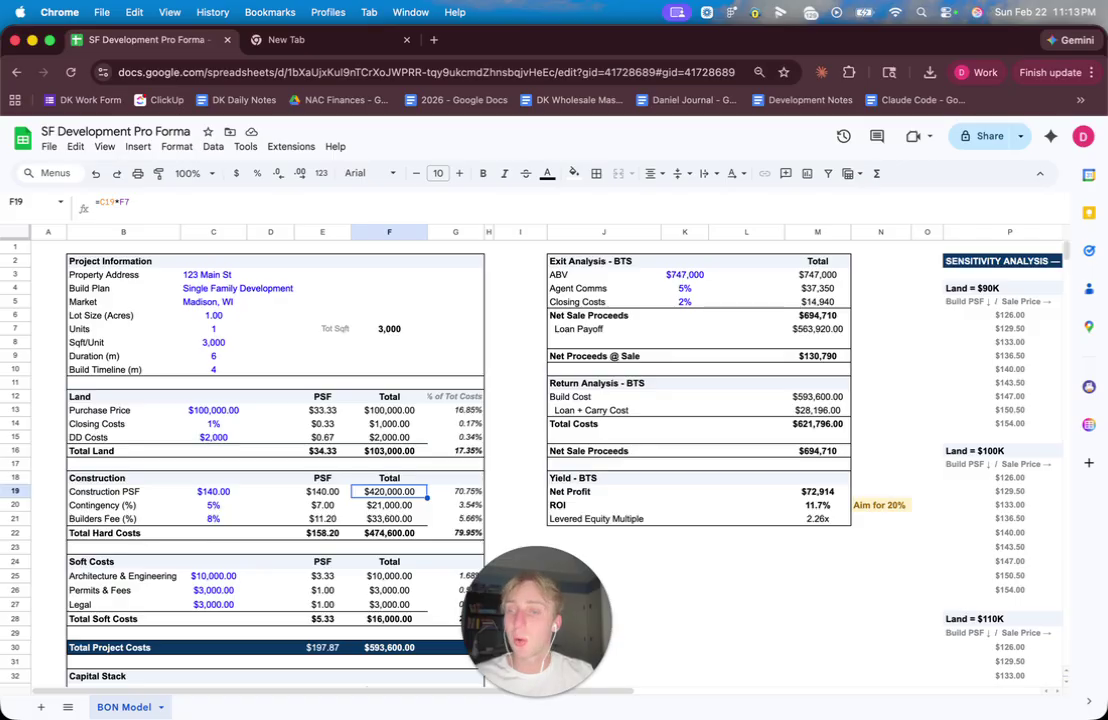
{"action": "key", "text": "Left"}
{"action": "key", "text": "Left"}
{"action": "key", "text": "Left"}
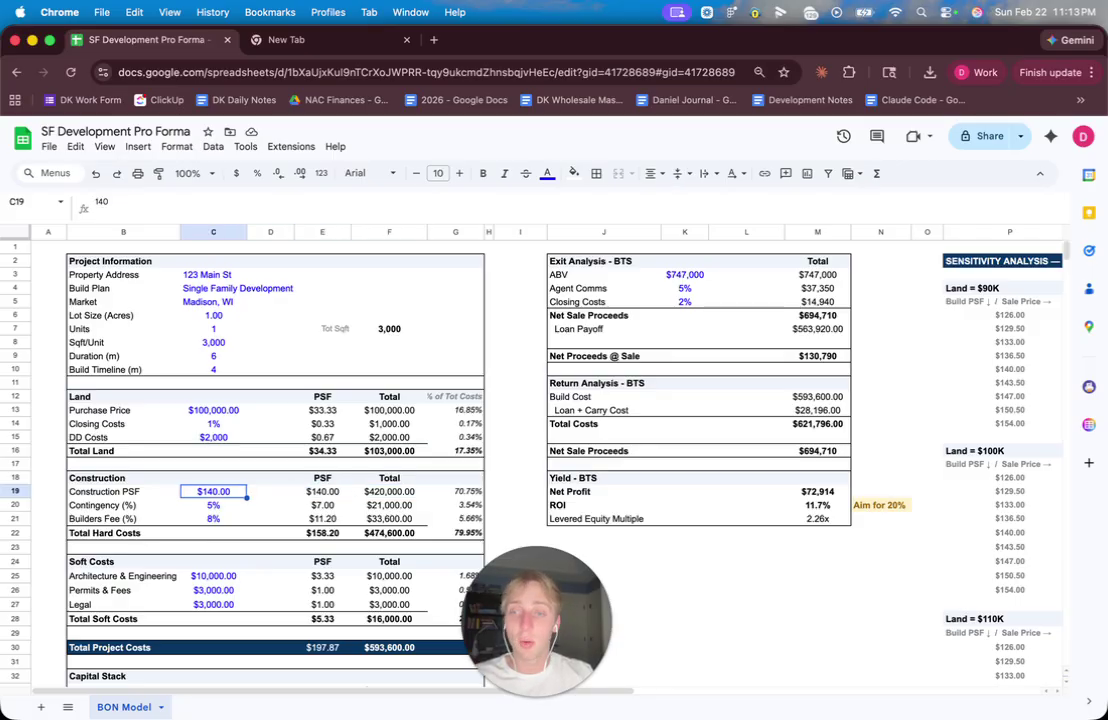
- Review the contingency rate, the builders fee total and the Total Hard Costs formula in the Construction section
{"action": "key", "text": "Down"}
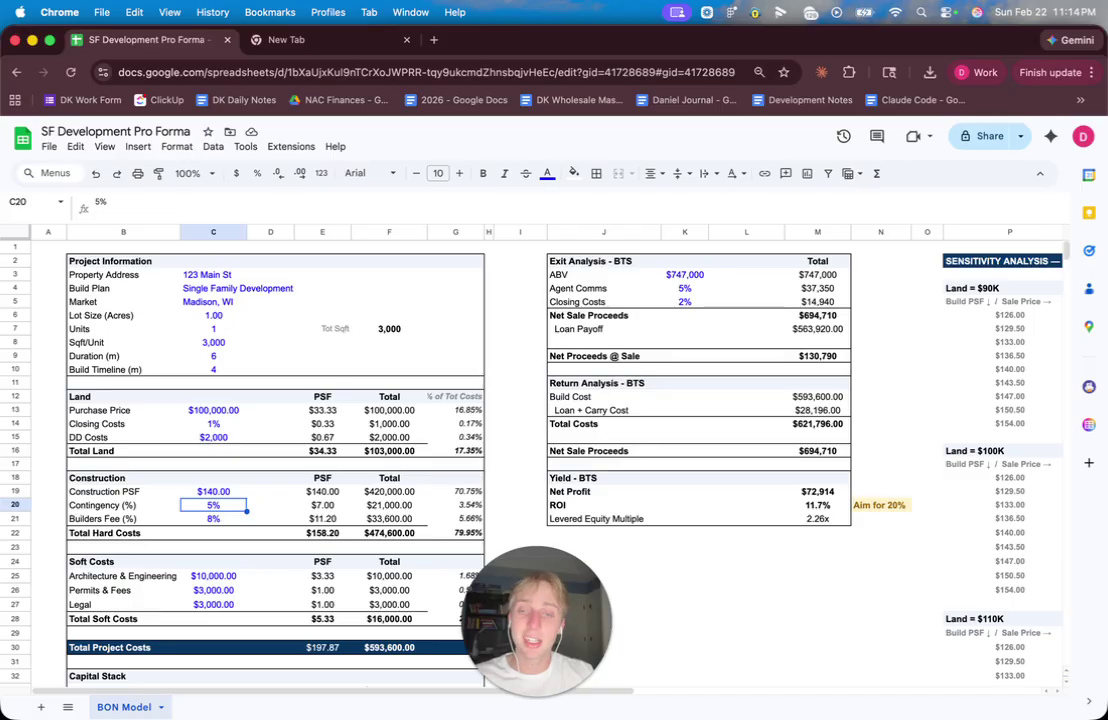
{"action": "key", "text": "Down"}
{"action": "key", "text": "Right"}
{"action": "key", "text": "Right"}
{"action": "key", "text": "Right"}
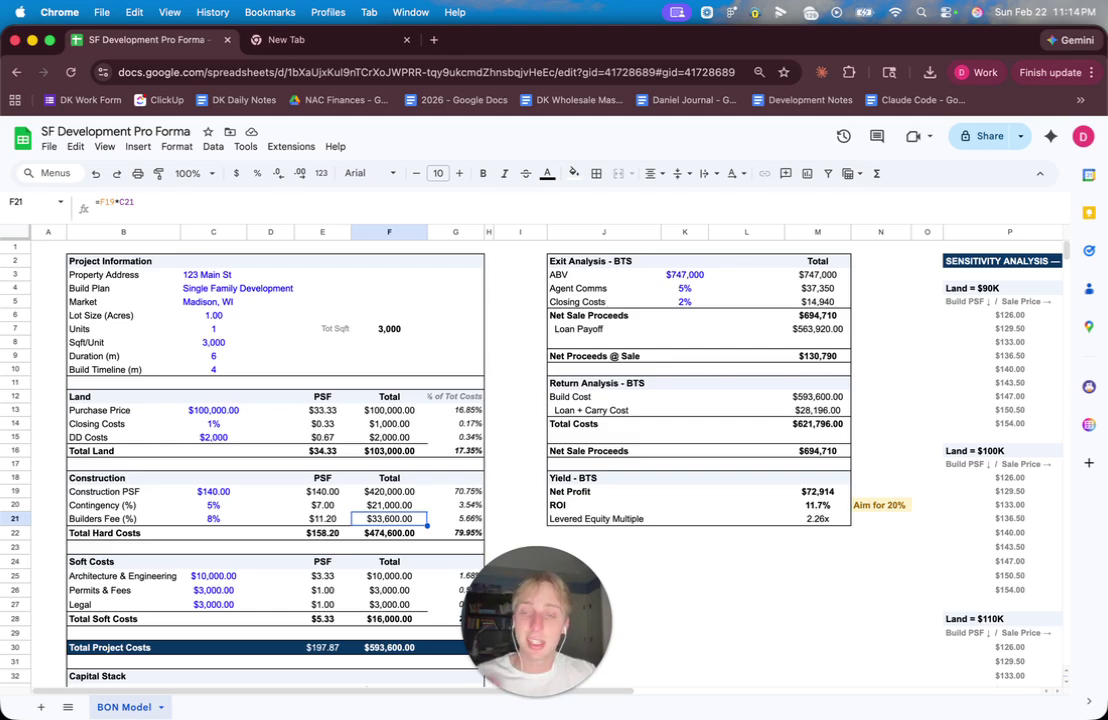
{"action": "key", "text": "Down"}
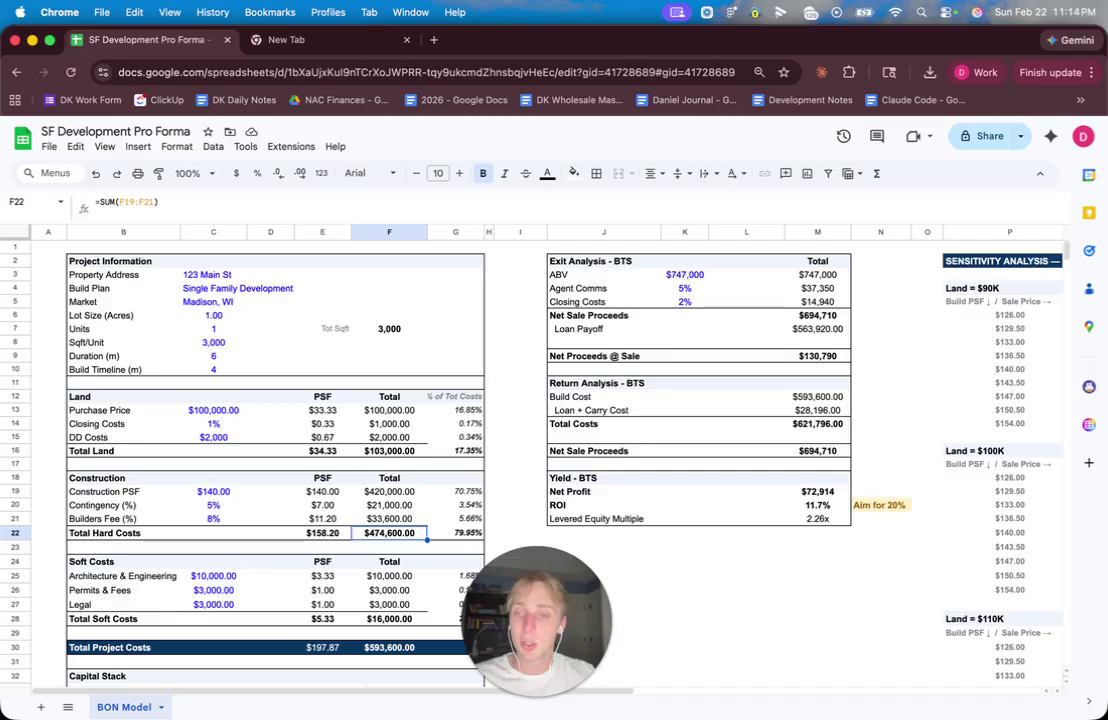
- Set the Construction PSF to $120
{"action": "scroll", "coordinate": [178, 326], "scroll_direction": "down", "scroll_amount": 1}
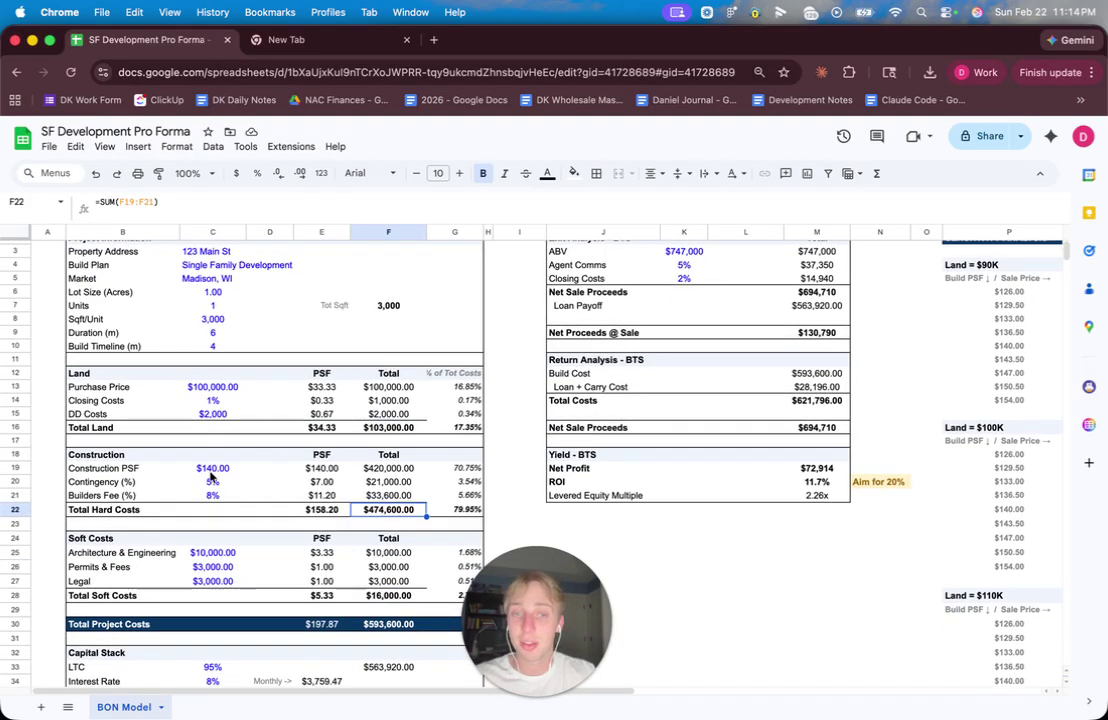
{"action": "left_click", "coordinate": [220, 470]}
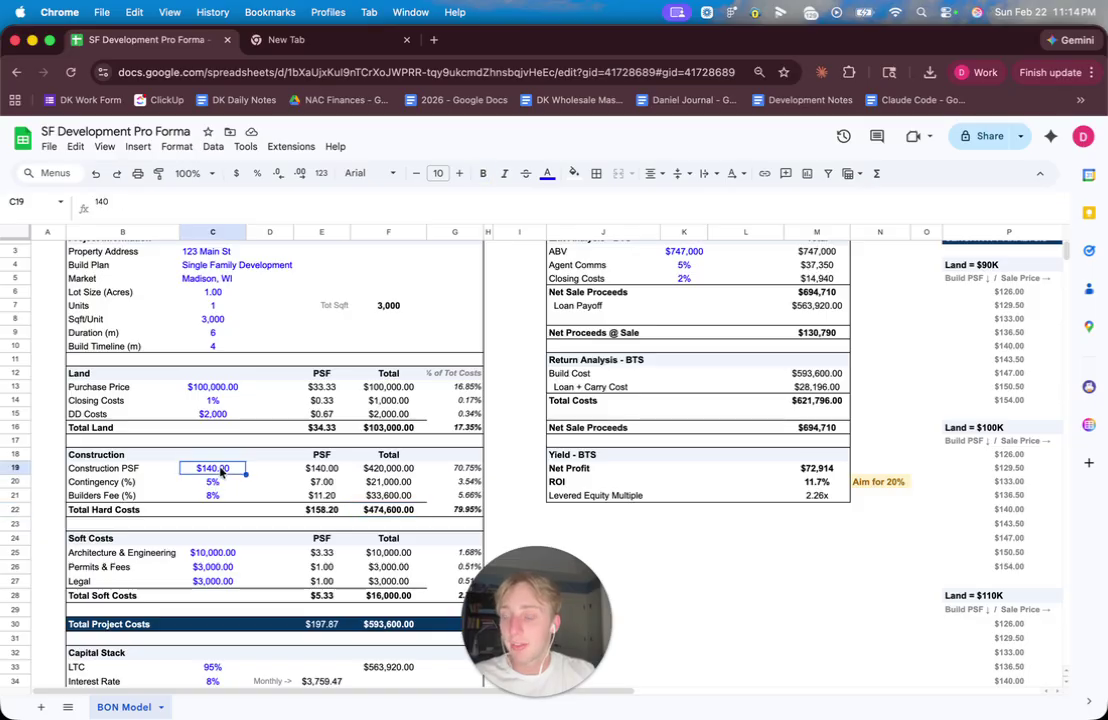
{"action": "type", "text": "120"}
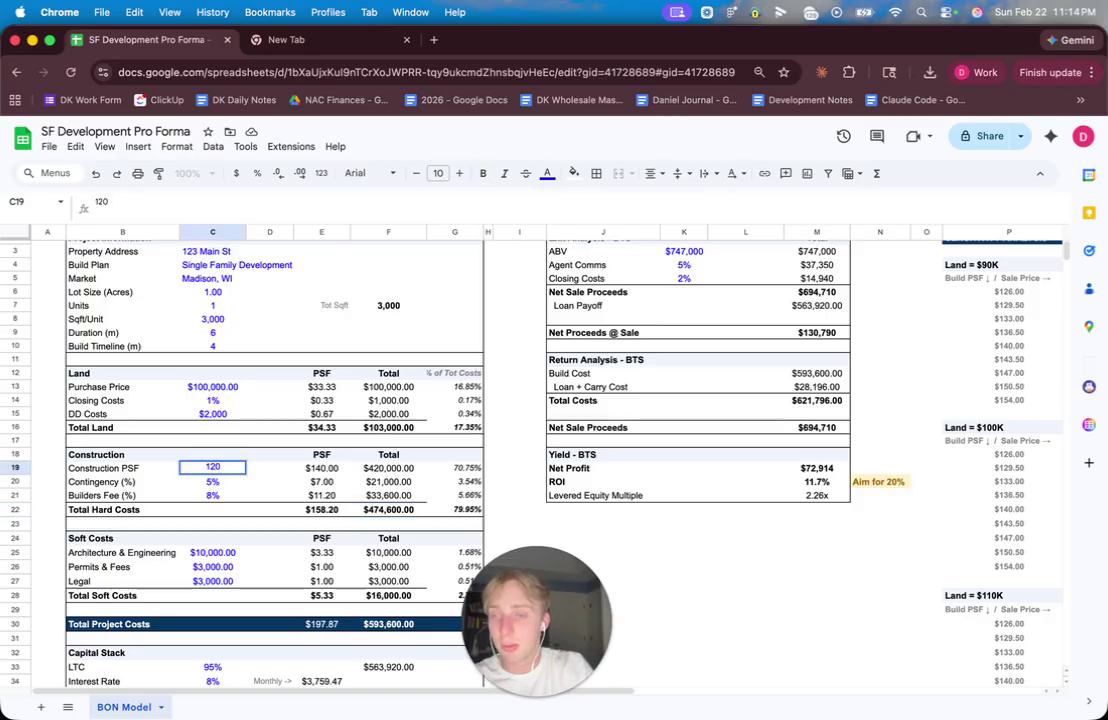
{"action": "key", "text": "Return"}
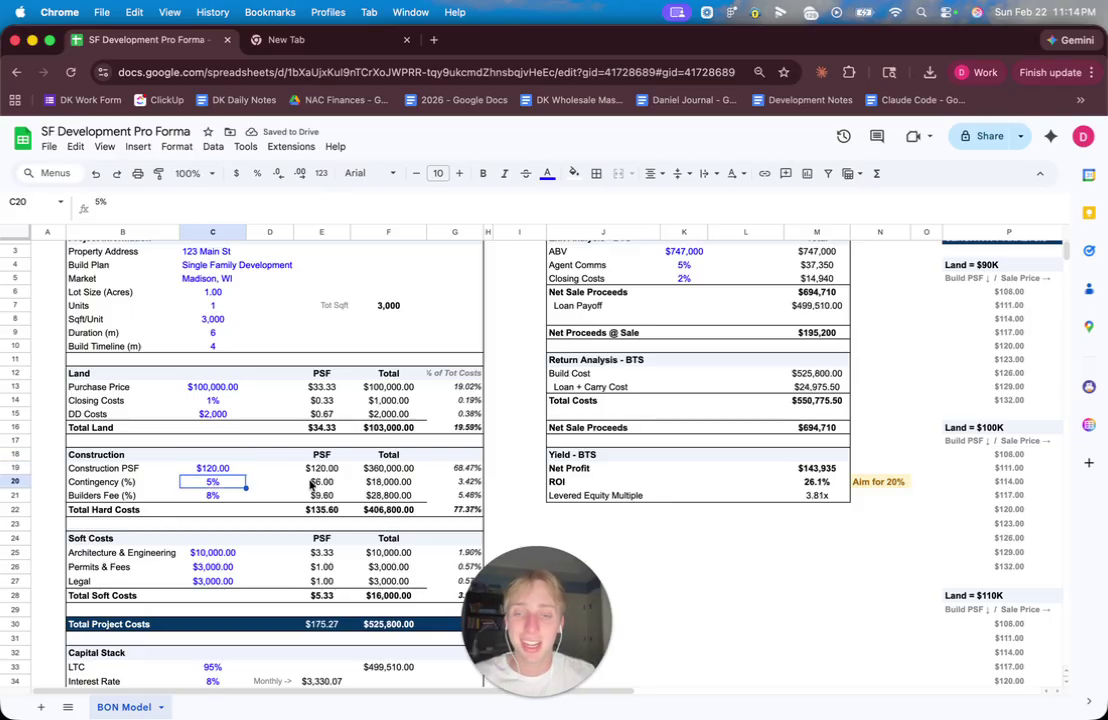
- Set the Construction PSF to $127
{"action": "scroll", "coordinate": [311, 484], "scroll_direction": "down", "scroll_amount": 1}
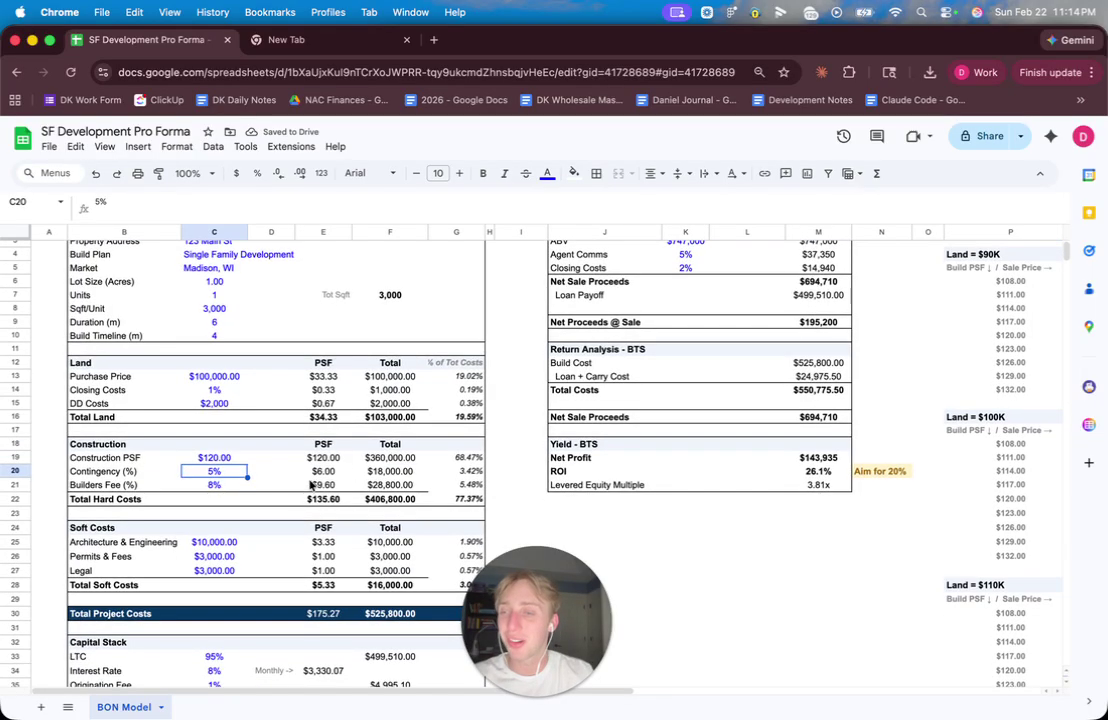
{"action": "left_click", "coordinate": [214, 457]}
{"action": "type", "text": "127"}
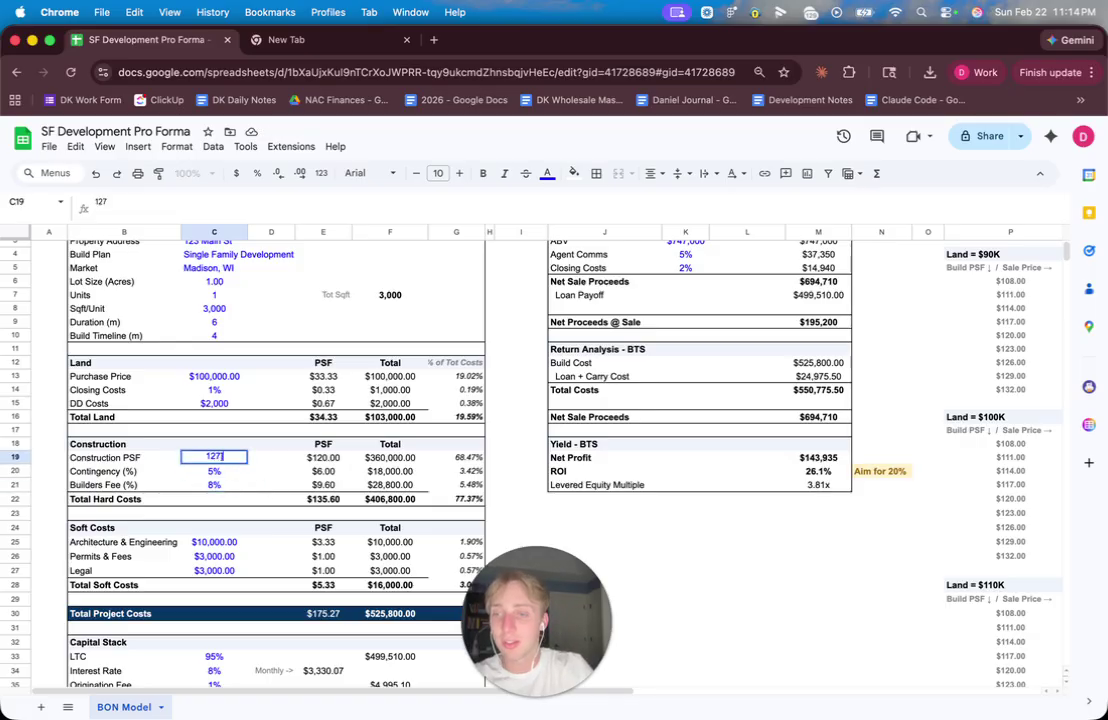
{"action": "key", "text": "Return"}
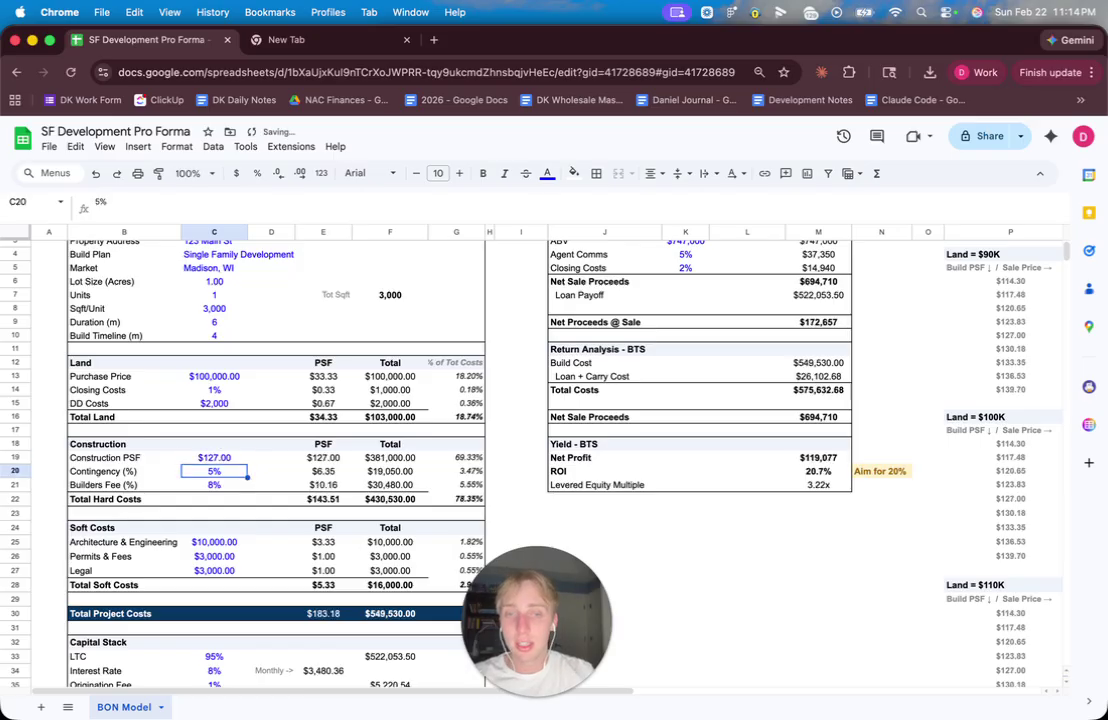
- Review the Soft Costs inputs and set Permits & Fees to $1,000
{"action": "scroll", "coordinate": [230, 450], "scroll_direction": "down", "scroll_amount": 3}
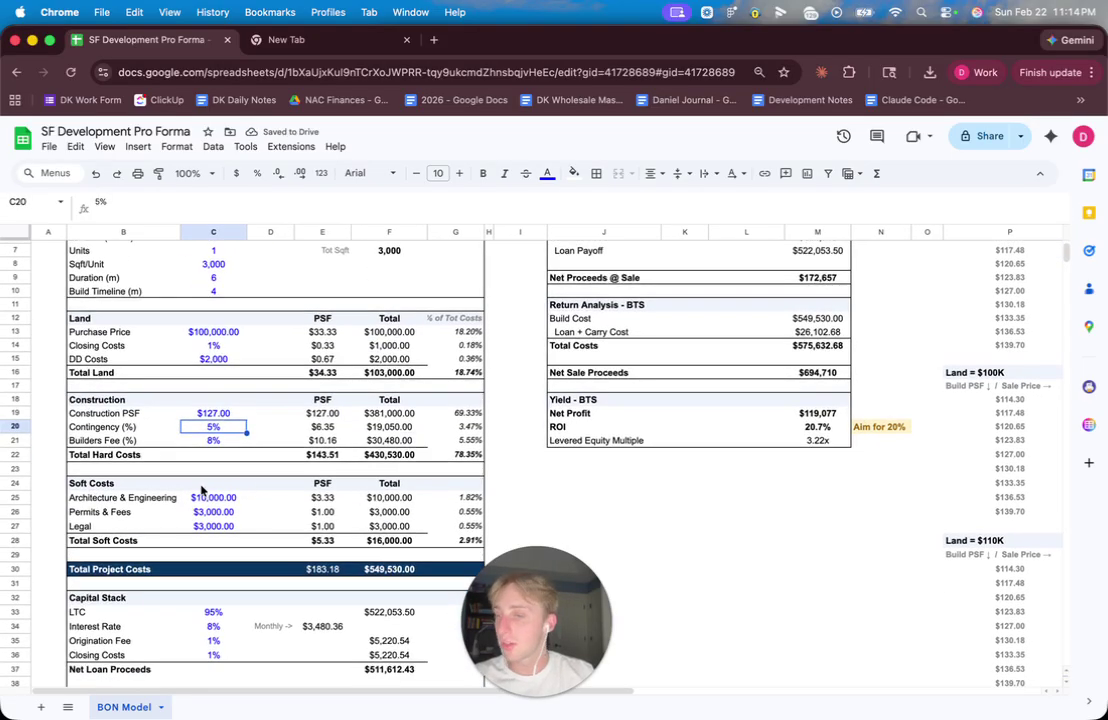
{"action": "left_click", "coordinate": [195, 498]}
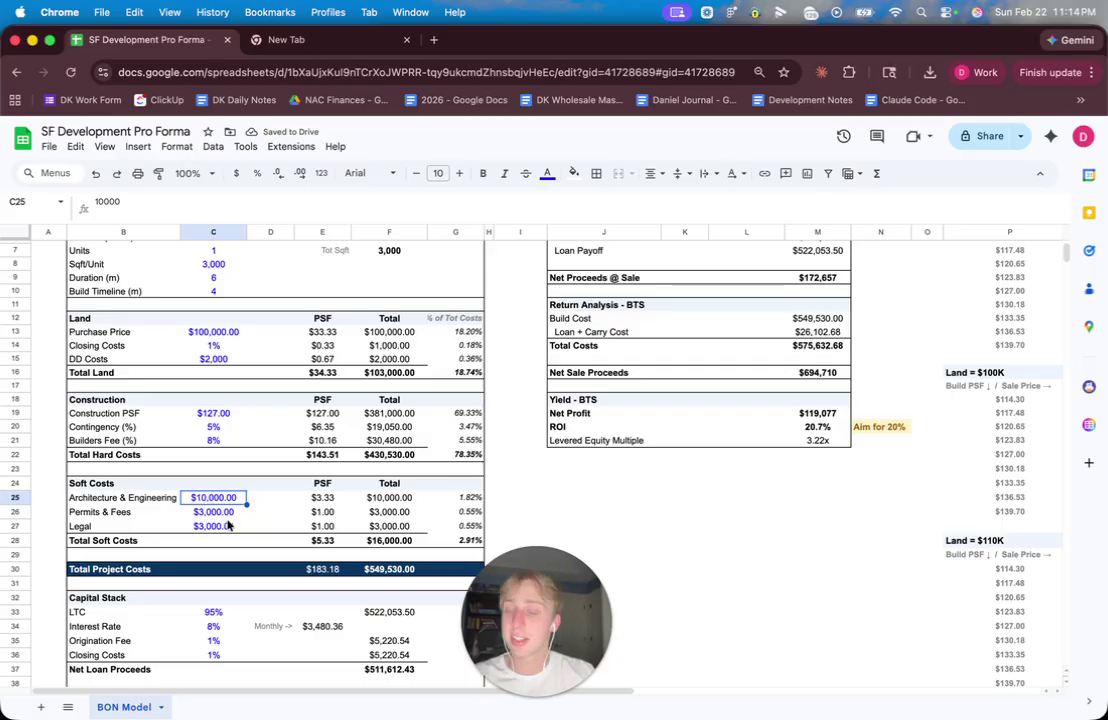
{"action": "left_click", "coordinate": [236, 527]}
{"action": "key", "text": "Up"}
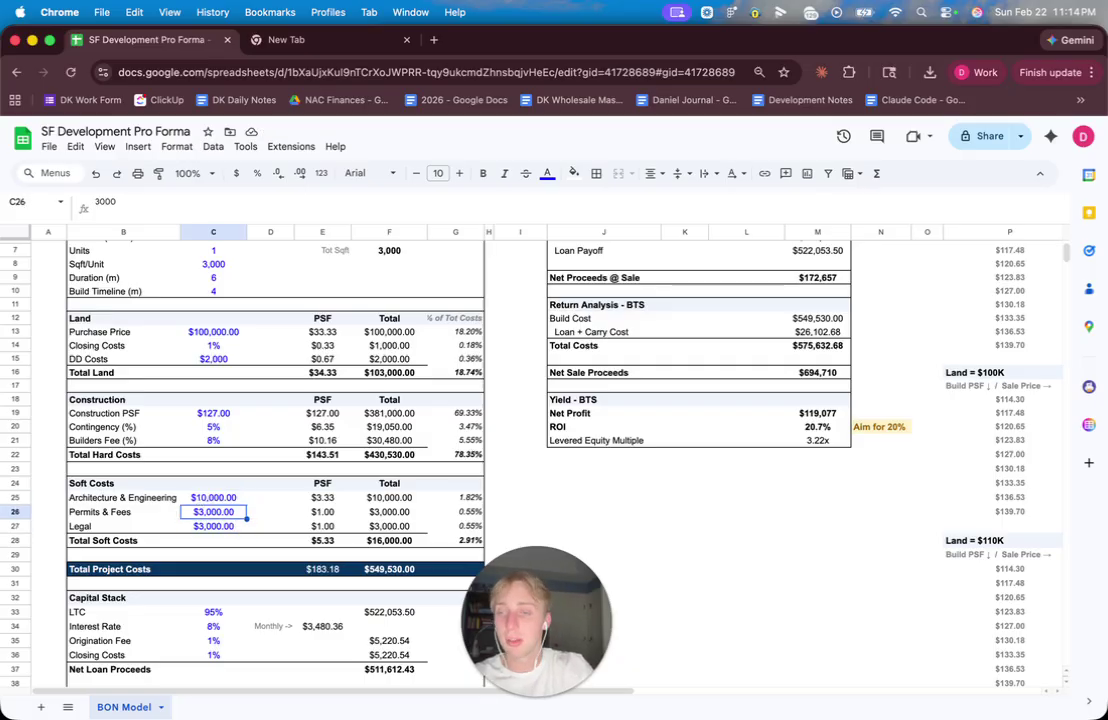
{"action": "key", "text": "Up"}
{"action": "key", "text": "Down"}
{"action": "key", "text": "Delete"}
{"action": "type", "text": "1,000"}
{"action": "key", "text": "Return"}
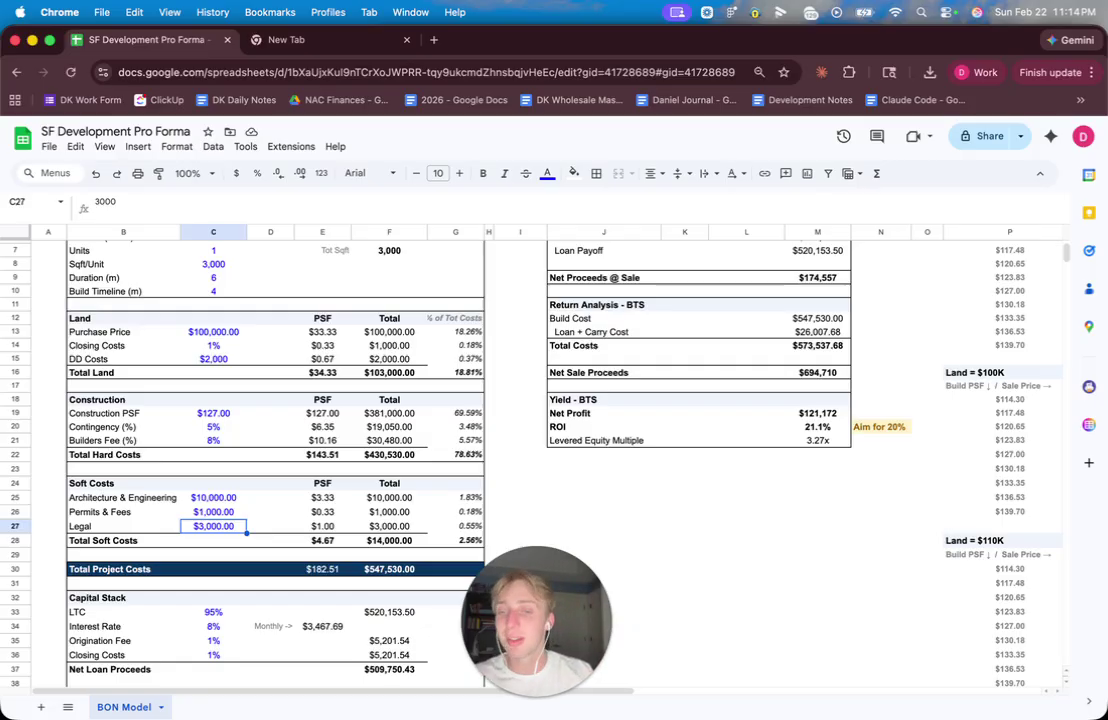
- Set the LTC in the Capital Stack to 80%
{"action": "key", "text": "Down"}
{"action": "key", "text": "Down"}
{"action": "key", "text": "Down"}
{"action": "scroll", "coordinate": [274, 460], "scroll_direction": "down", "scroll_amount": 3}
{"action": "key", "text": "Down"}
{"action": "key", "text": "Down"}
{"action": "key", "text": "Down"}
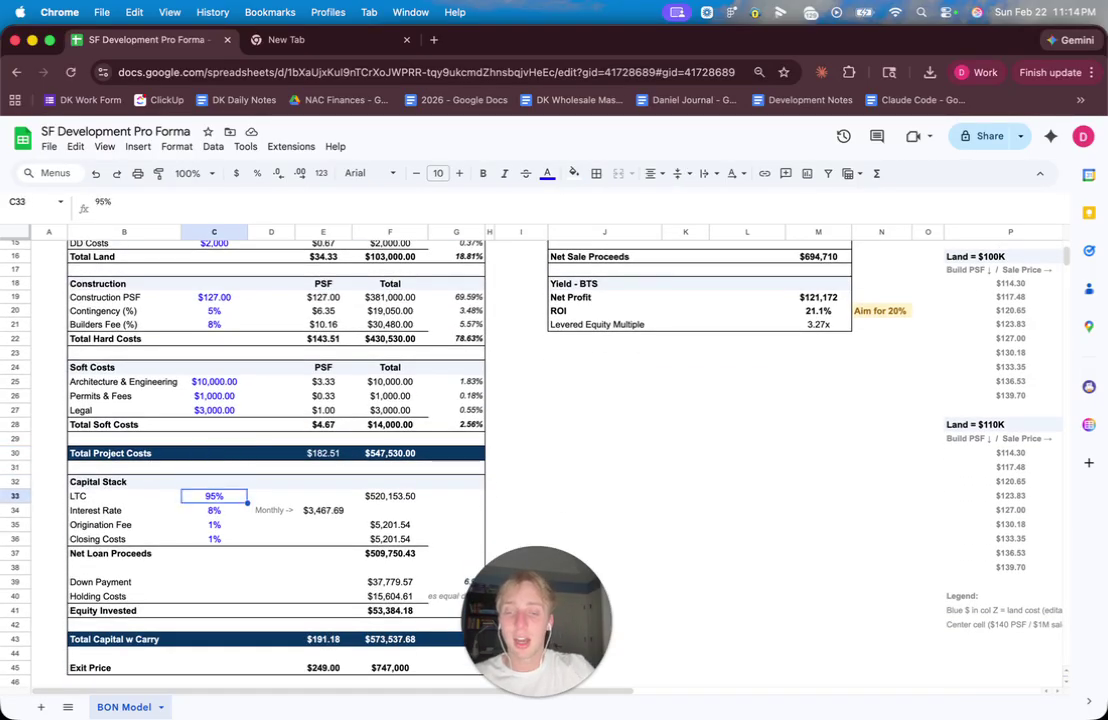
{"action": "type", "text": "80"}
{"action": "key", "text": "Return"}
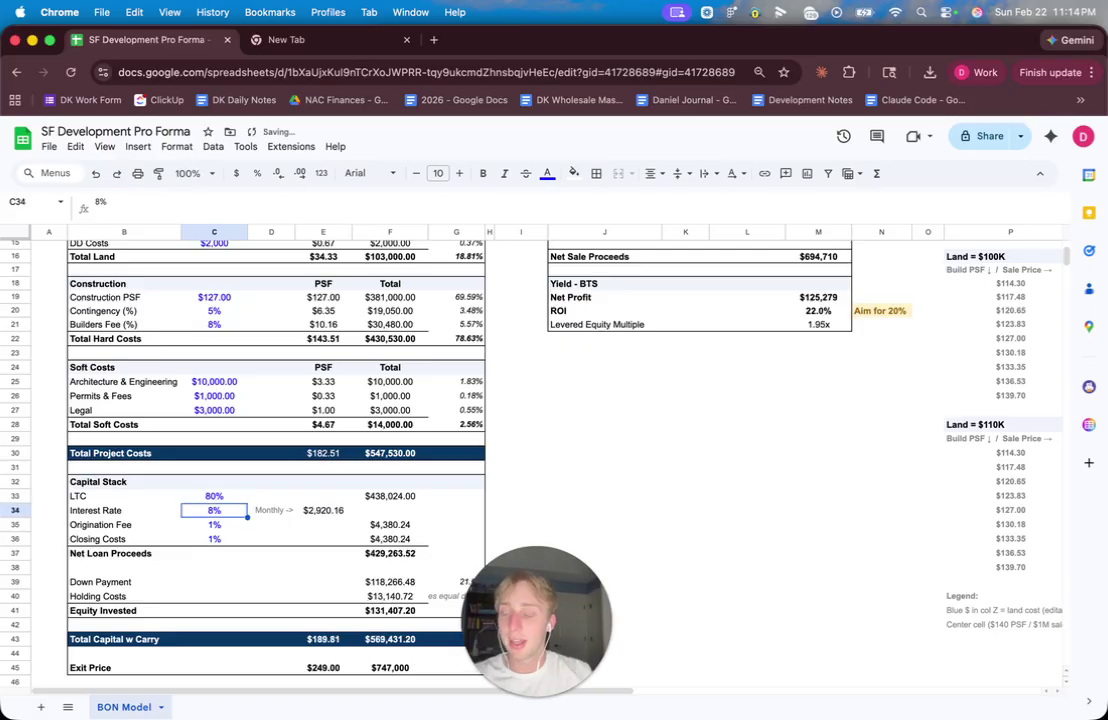
- Review the Capital Stack fee rates and the formulas for Net Loan Proceeds, Total Capital w Carry and Exit Price
{"action": "left_click", "coordinate": [214, 524]}
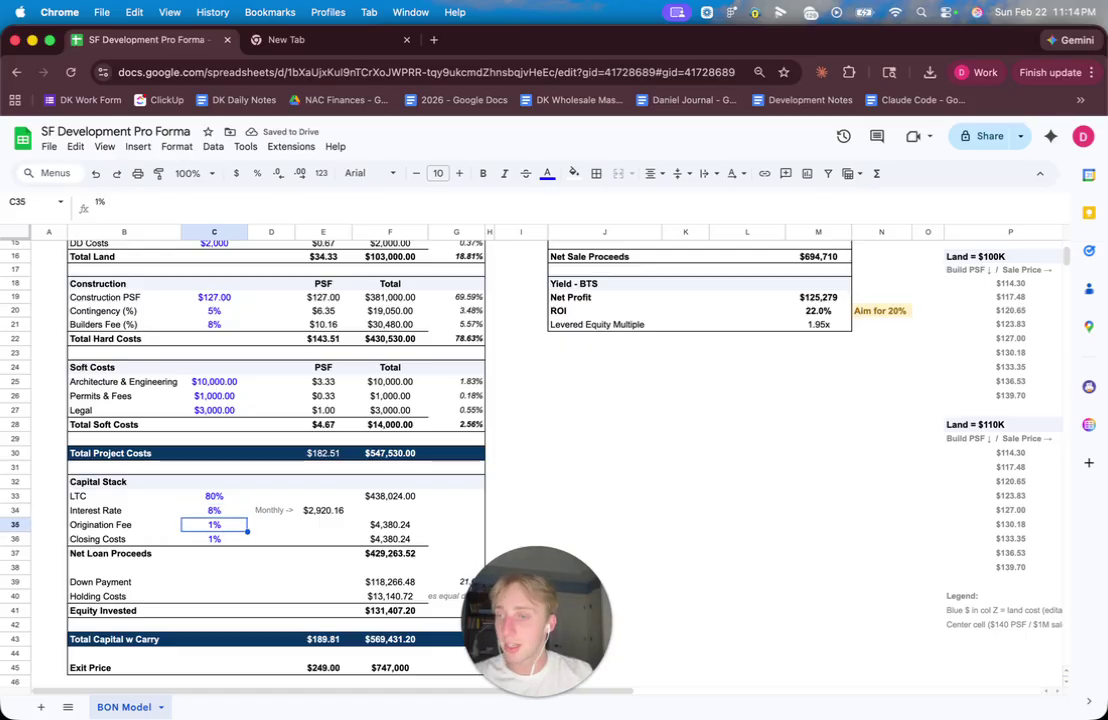
{"action": "key", "text": "Return"}
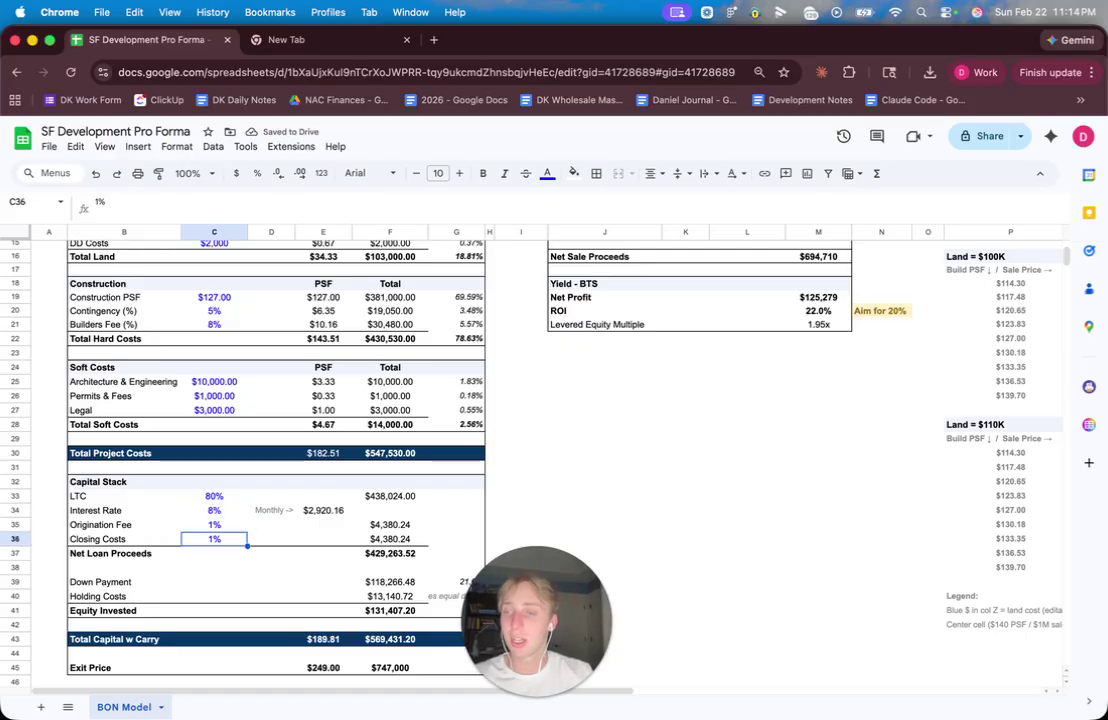
{"action": "scroll", "coordinate": [231, 470], "scroll_direction": "down", "scroll_amount": 3}
{"action": "scroll", "coordinate": [230, 470], "scroll_direction": "left", "scroll_amount": 1}
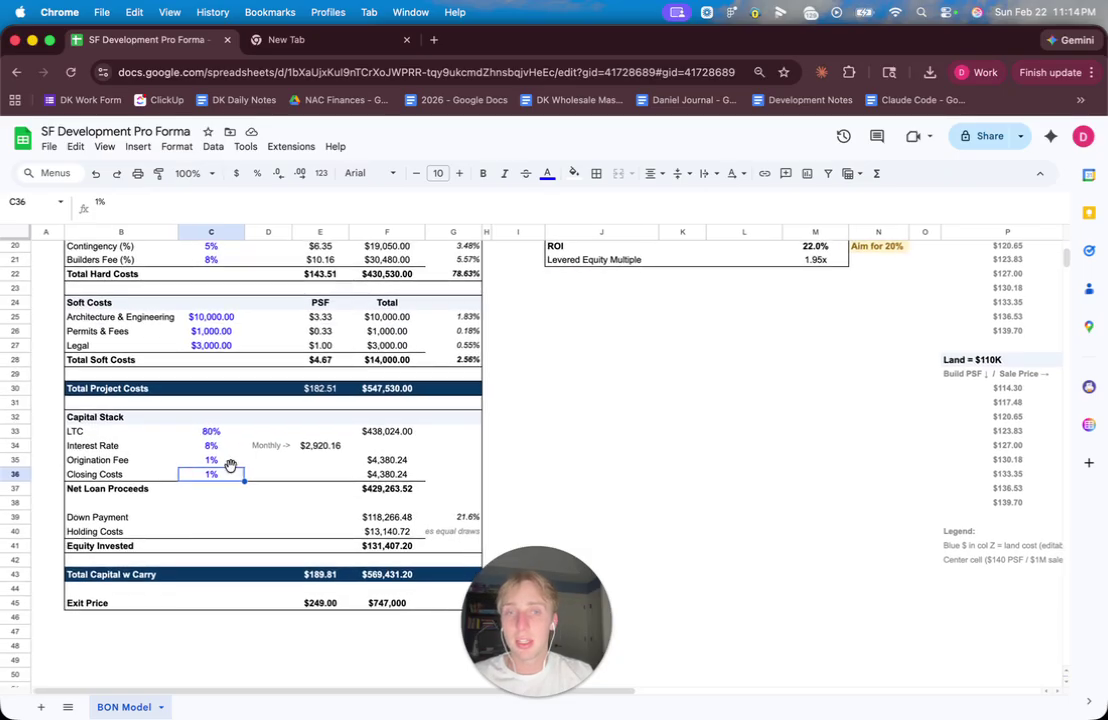
{"action": "left_click", "coordinate": [405, 492]}
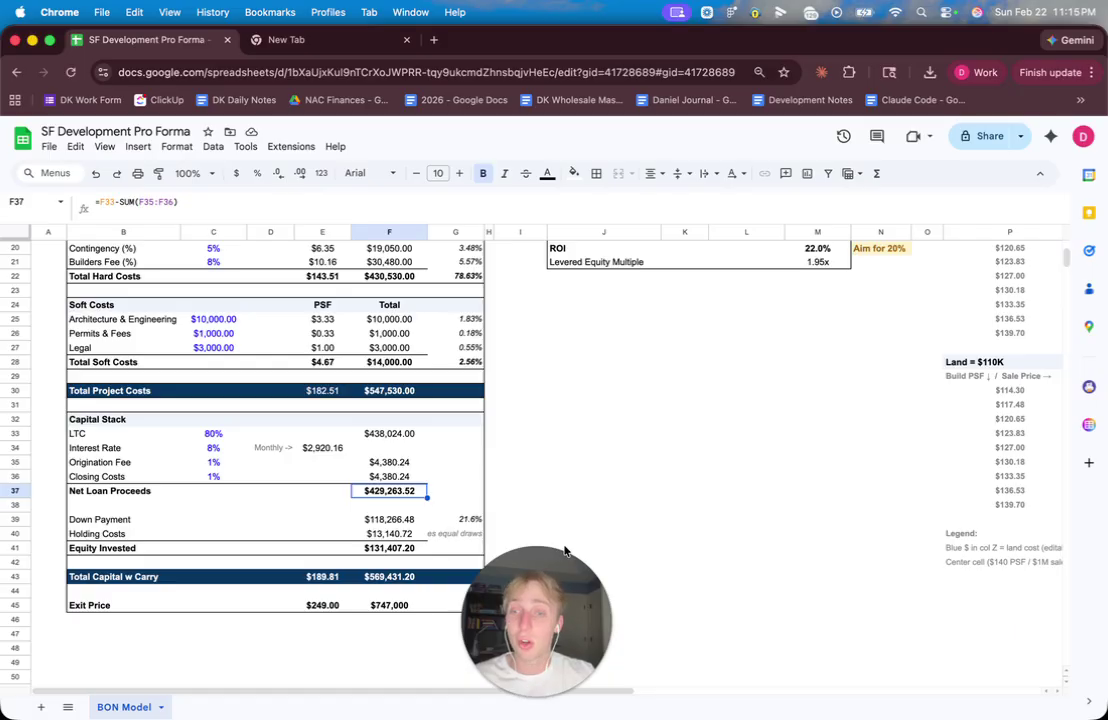
{"action": "left_click", "coordinate": [347, 405]}
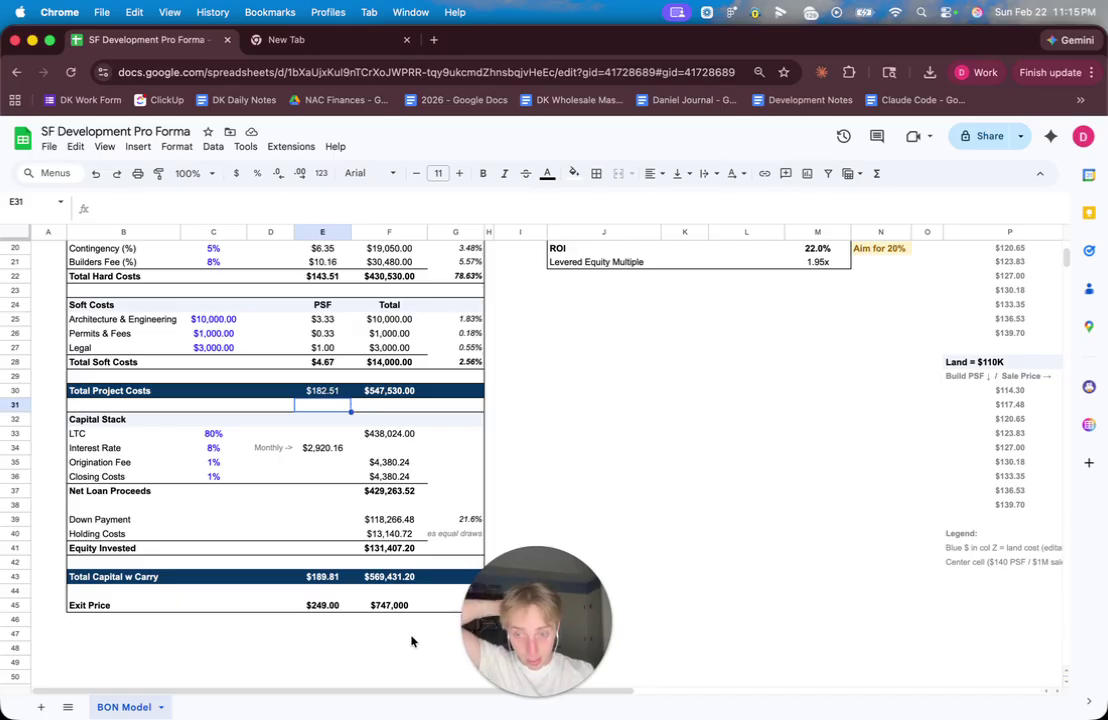
{"action": "left_click", "coordinate": [383, 583]}
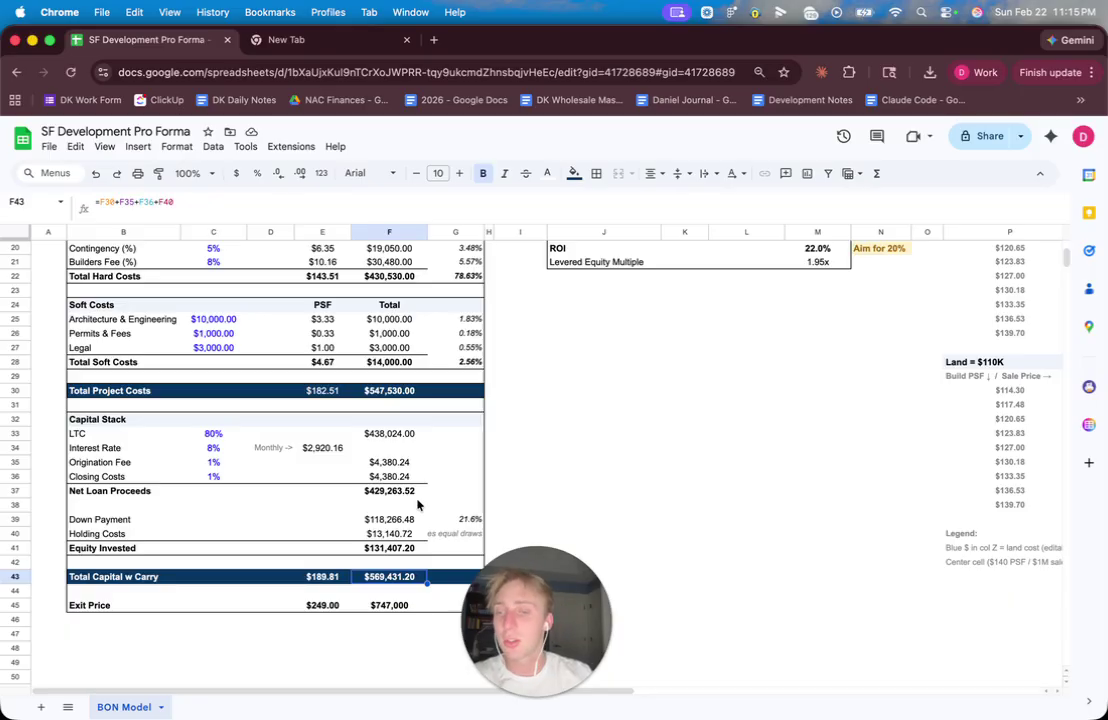
{"action": "key", "text": "Down"}
{"action": "key", "text": "Down"}
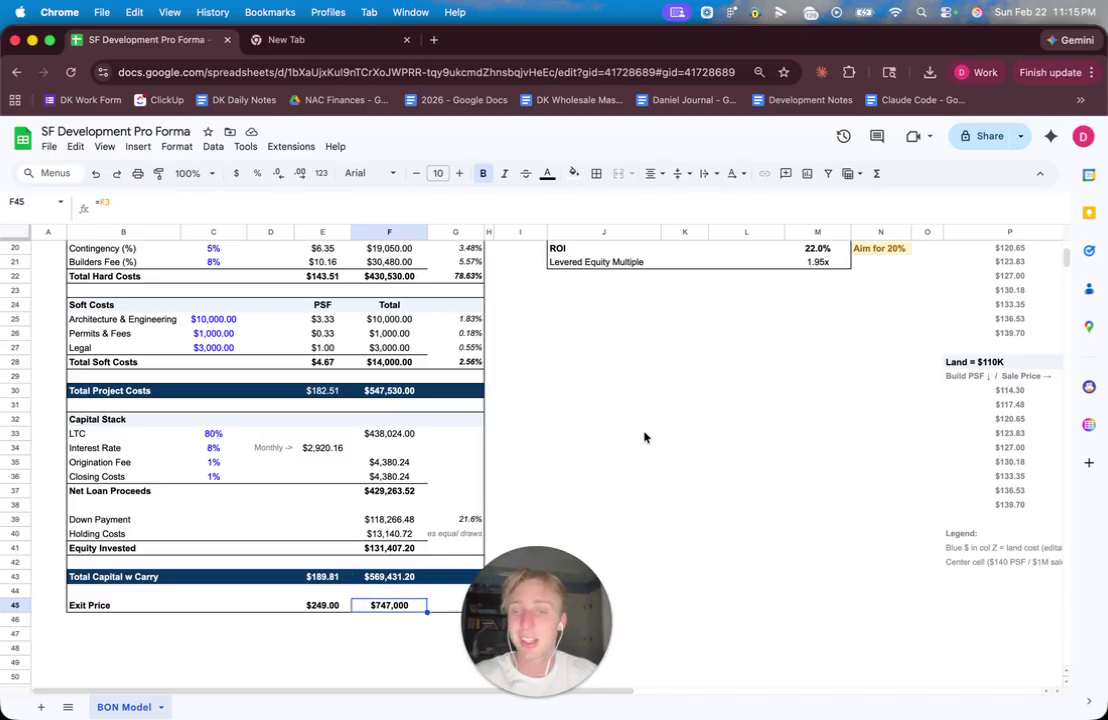
- Review the ABV, agent commission and closing cost inputs in the Exit Analysis section
{"action": "scroll", "coordinate": [740, 385], "scroll_direction": "up", "scroll_amount": 5}
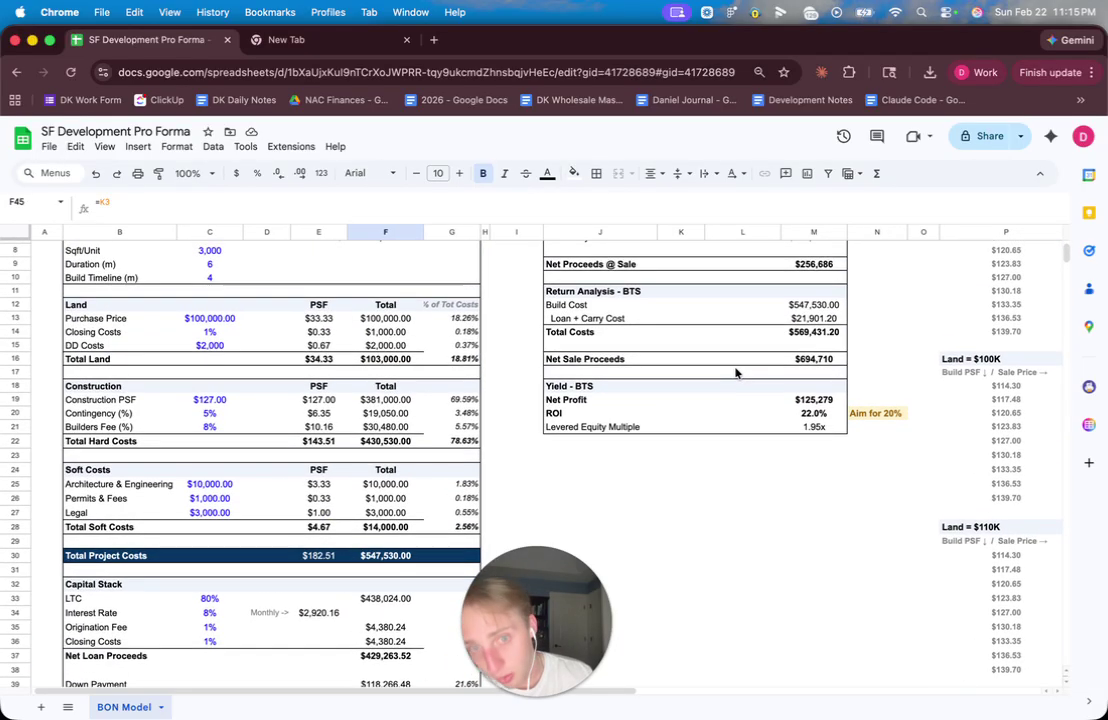
{"action": "scroll", "coordinate": [700, 345], "scroll_direction": "up", "scroll_amount": 3}
{"action": "scroll", "coordinate": [630, 311], "scroll_direction": "right", "scroll_amount": 1}
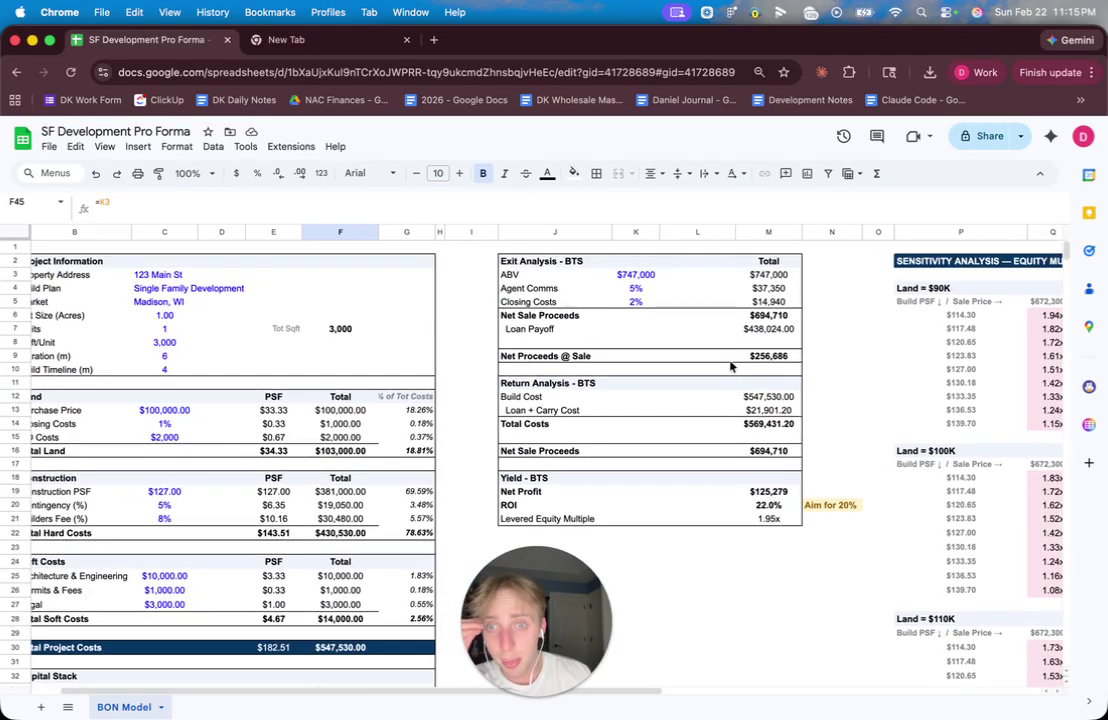
{"action": "left_click", "coordinate": [640, 275]}
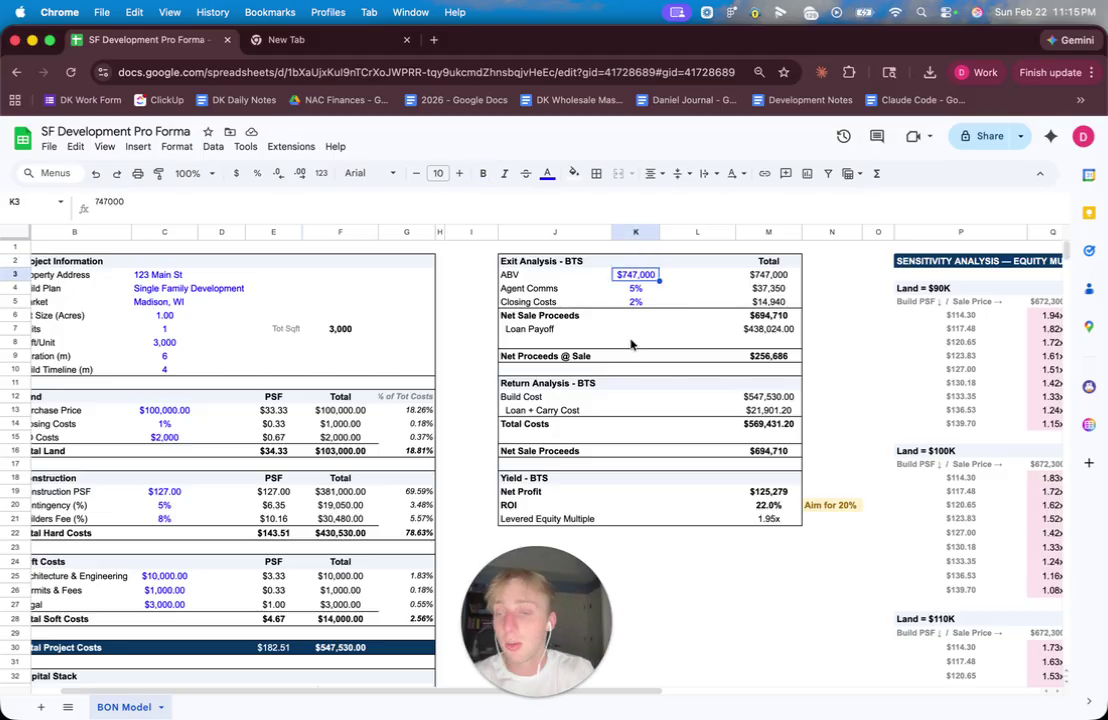
{"action": "scroll", "coordinate": [640, 329], "scroll_direction": "down", "scroll_amount": 5}
{"action": "scroll", "coordinate": [640, 330], "scroll_direction": "left", "scroll_amount": 1}
{"action": "scroll", "coordinate": [648, 320], "scroll_direction": "up", "scroll_amount": 5}
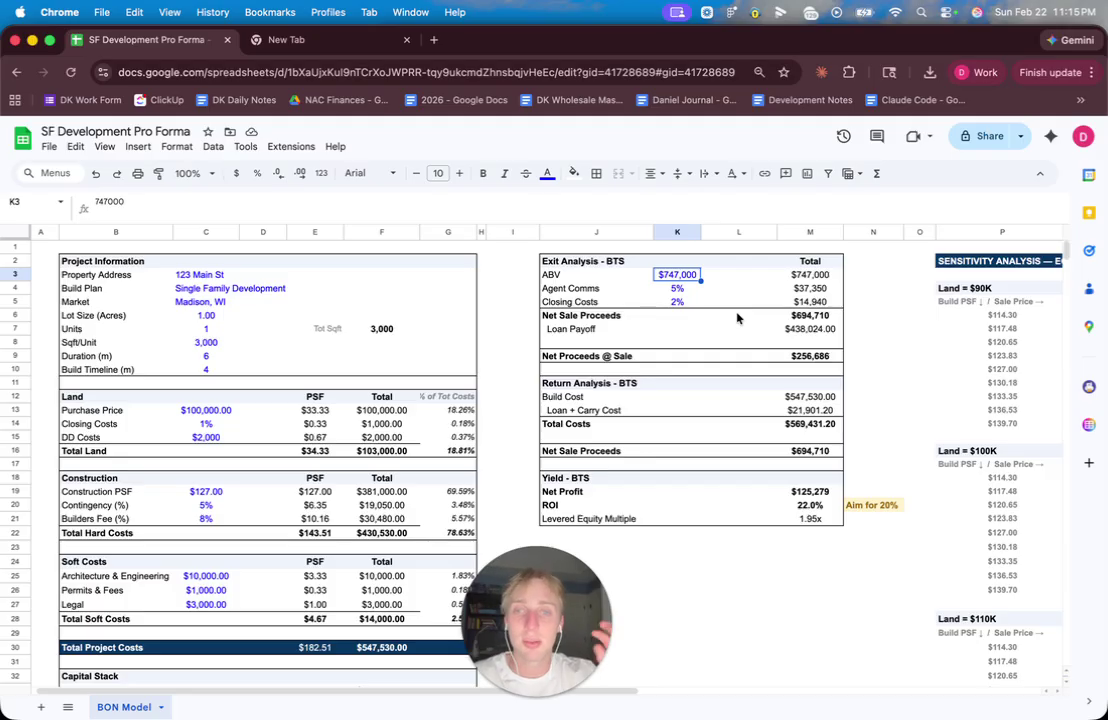
{"action": "key", "text": "Down"}
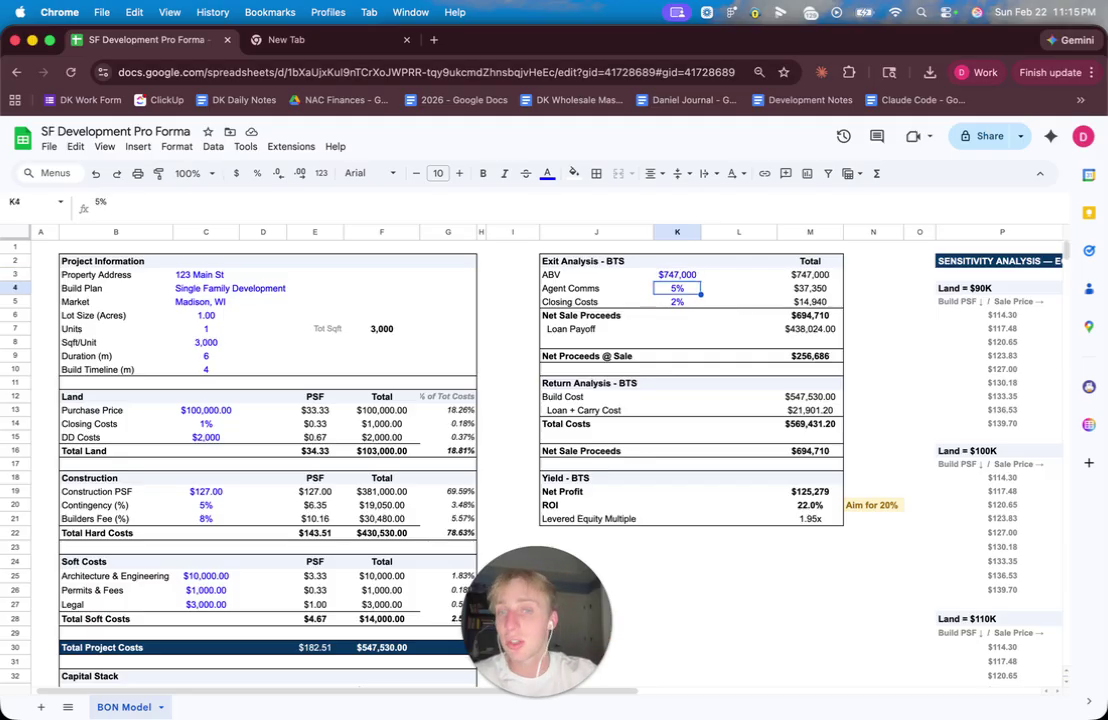
{"action": "key", "text": "Down"}
{"action": "key", "text": "Down"}
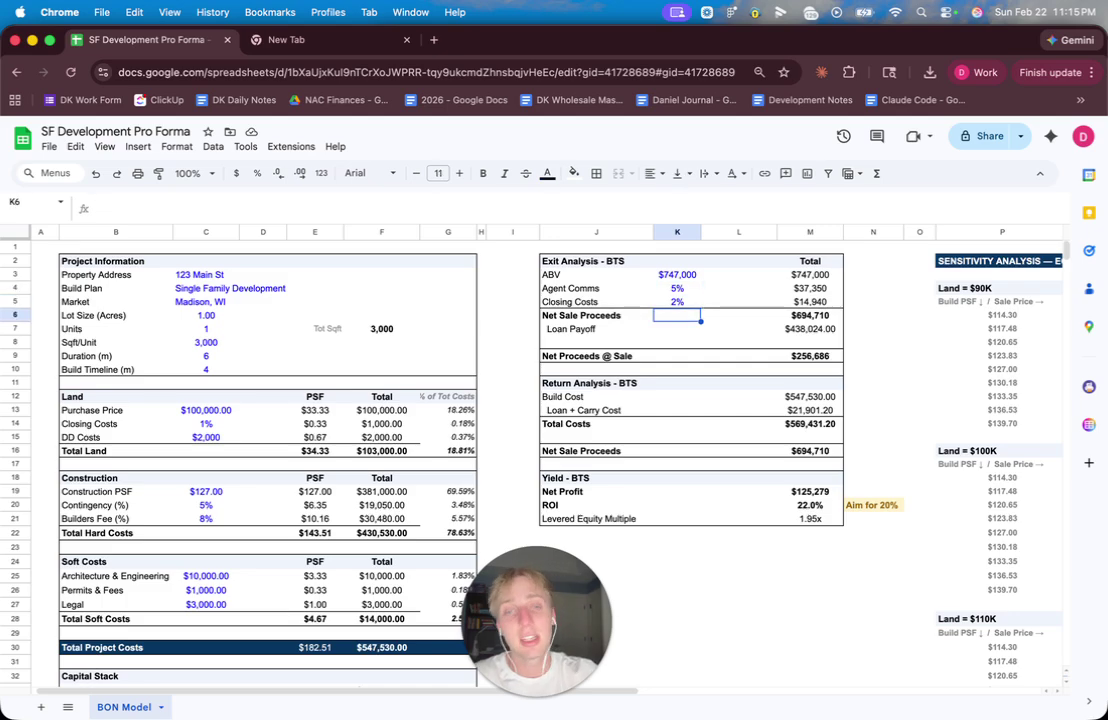
- Examine the Net Sale Proceeds and Loan Payoff rows of the Exit Analysis
{"action": "key", "text": "Left"}
{"action": "key", "text": "shift+Right"}
{"action": "key", "text": "shift+Right"}
{"action": "key", "text": "shift+Right"}
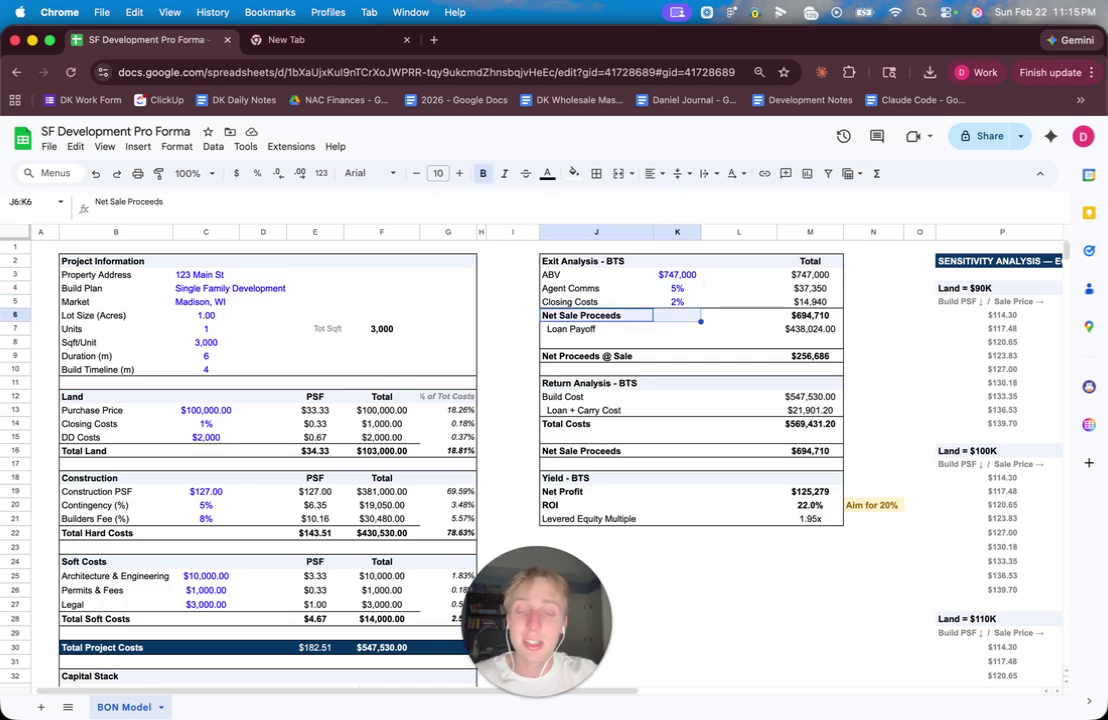
{"action": "key", "text": "Down"}
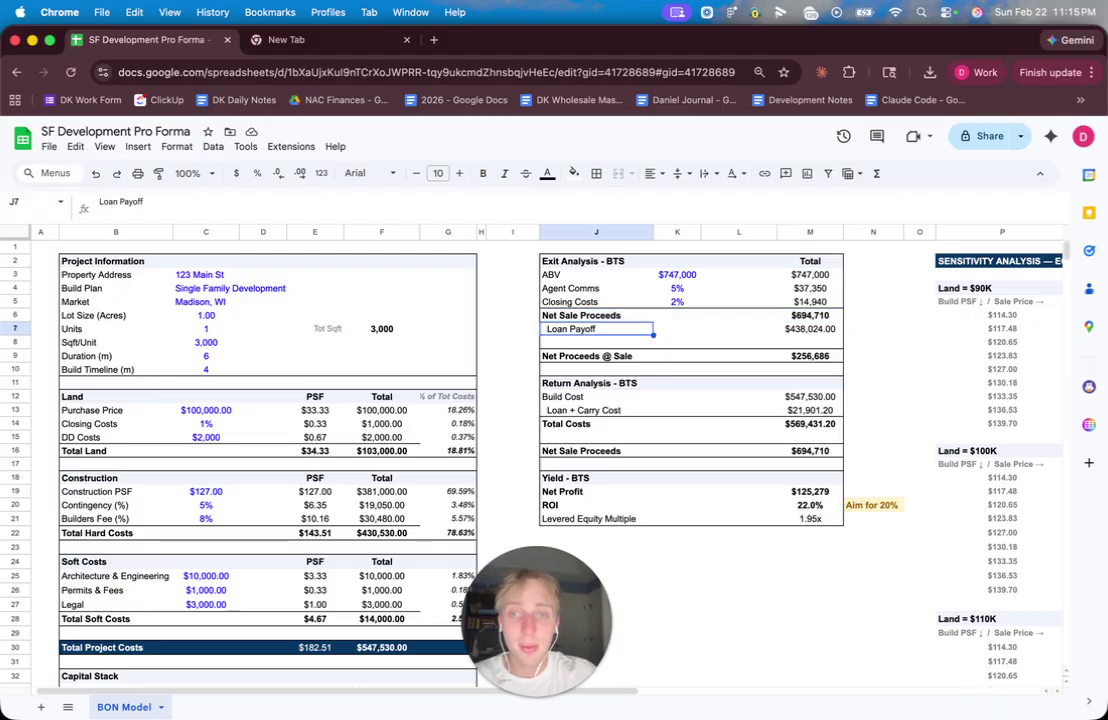
{"action": "key", "text": "shift+Right"}
{"action": "key", "text": "shift+Right"}
{"action": "key", "text": "shift+Right"}
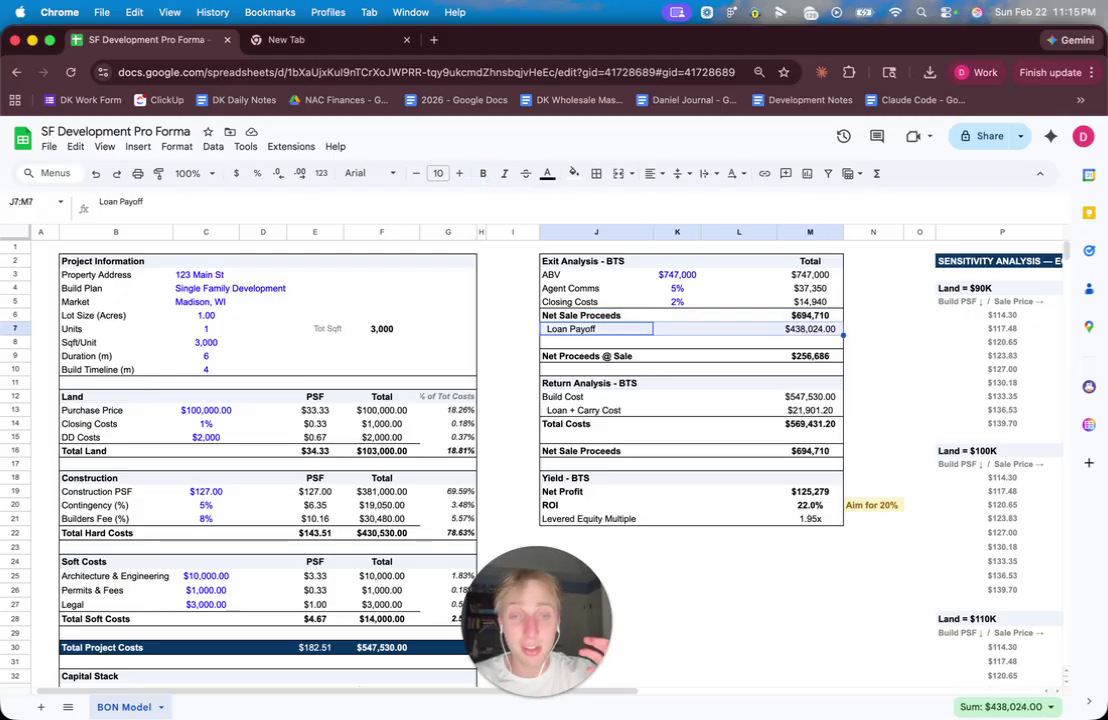
- Set the LTC in the Capital Stack to 85%
{"action": "scroll", "coordinate": [461, 470], "scroll_direction": "down", "scroll_amount": 5}
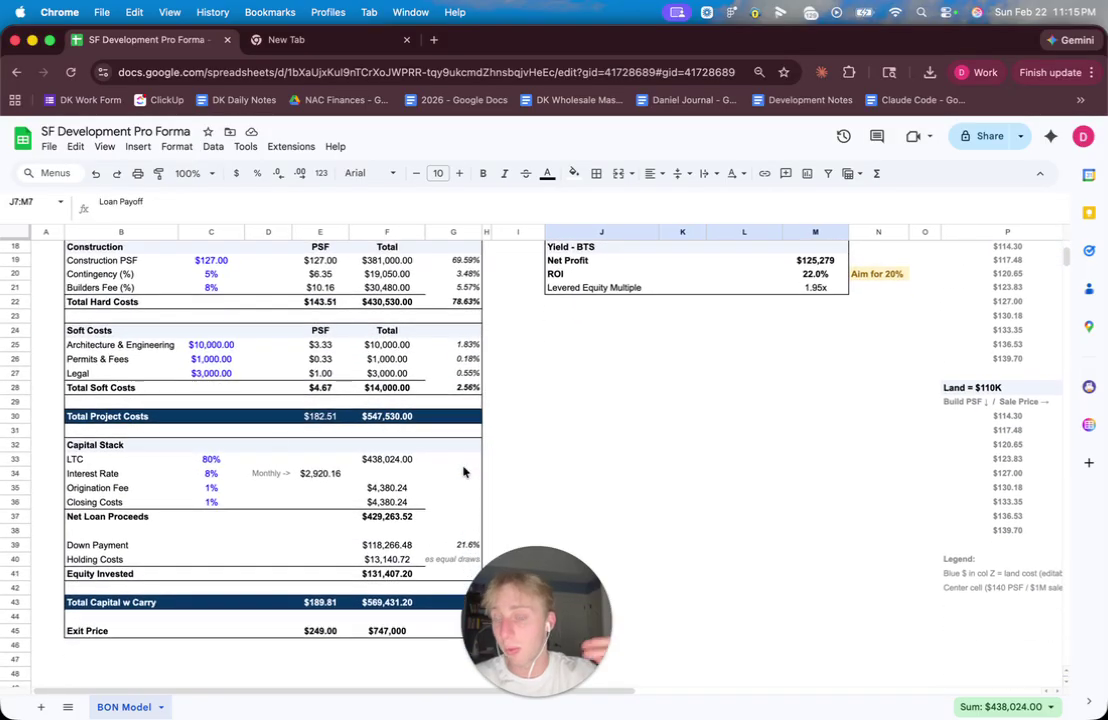
{"action": "left_click", "coordinate": [200, 461]}
{"action": "type", "text": "90"}
{"action": "key", "text": "Return"}
- Review Net Proceeds @ Sale and the Build Cost, Total Costs and Net Sale Proceeds formulas in the Return Analysis
{"action": "scroll", "coordinate": [541, 413], "scroll_direction": "up", "scroll_amount": 5}
{"action": "scroll", "coordinate": [540, 413], "scroll_direction": "right", "scroll_amount": 1}
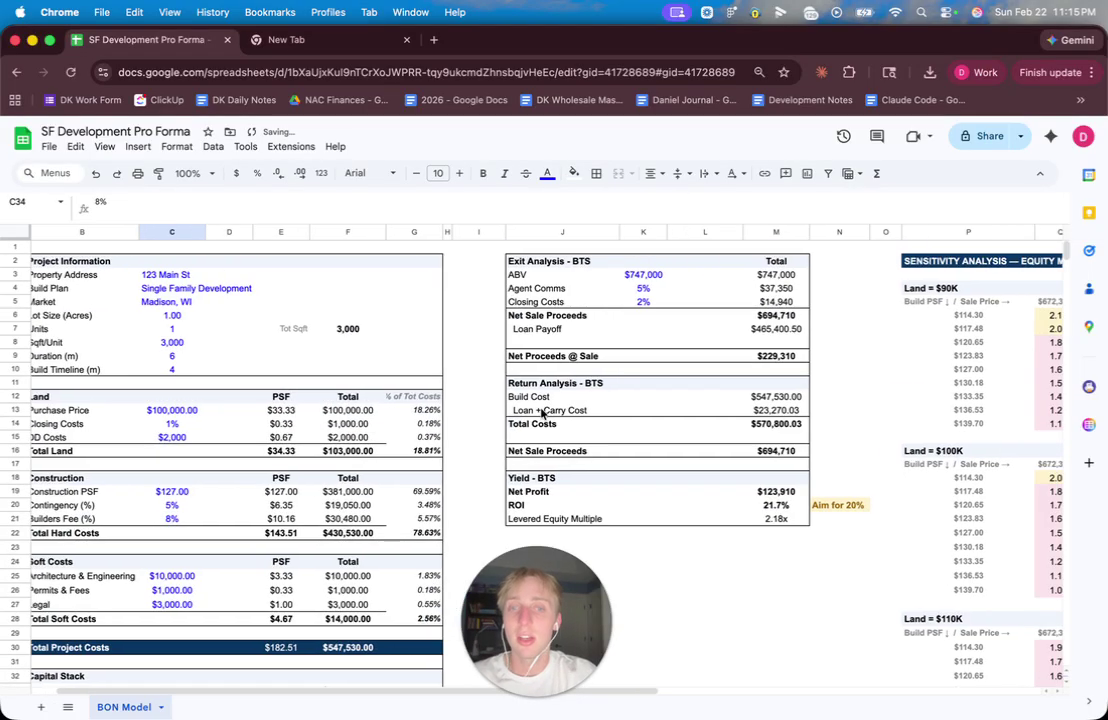
{"action": "left_click_drag", "start_coordinate": [536, 361], "coordinate": [787, 370]}
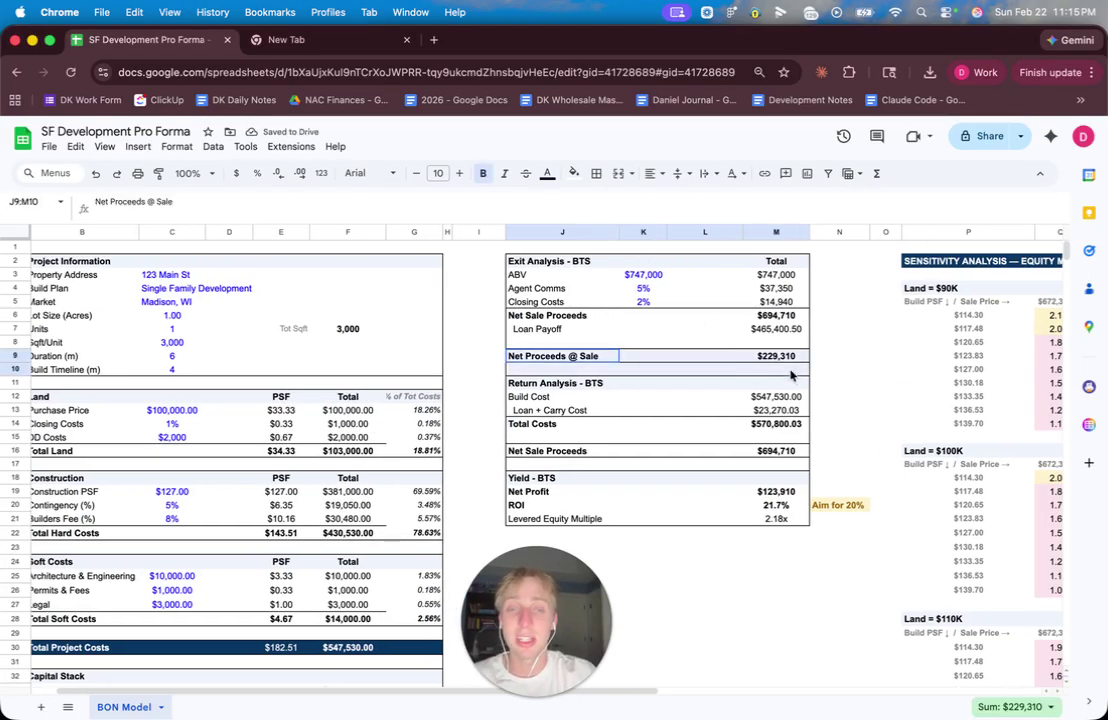
{"action": "left_click", "coordinate": [784, 357]}
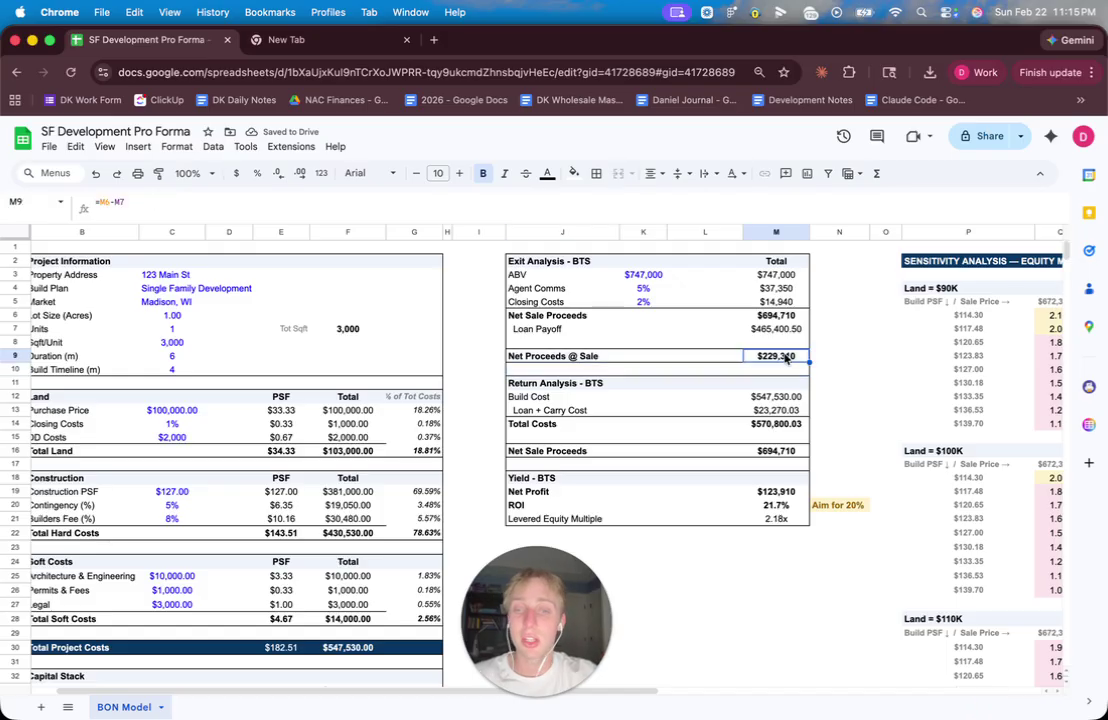
{"action": "left_click", "coordinate": [746, 398]}
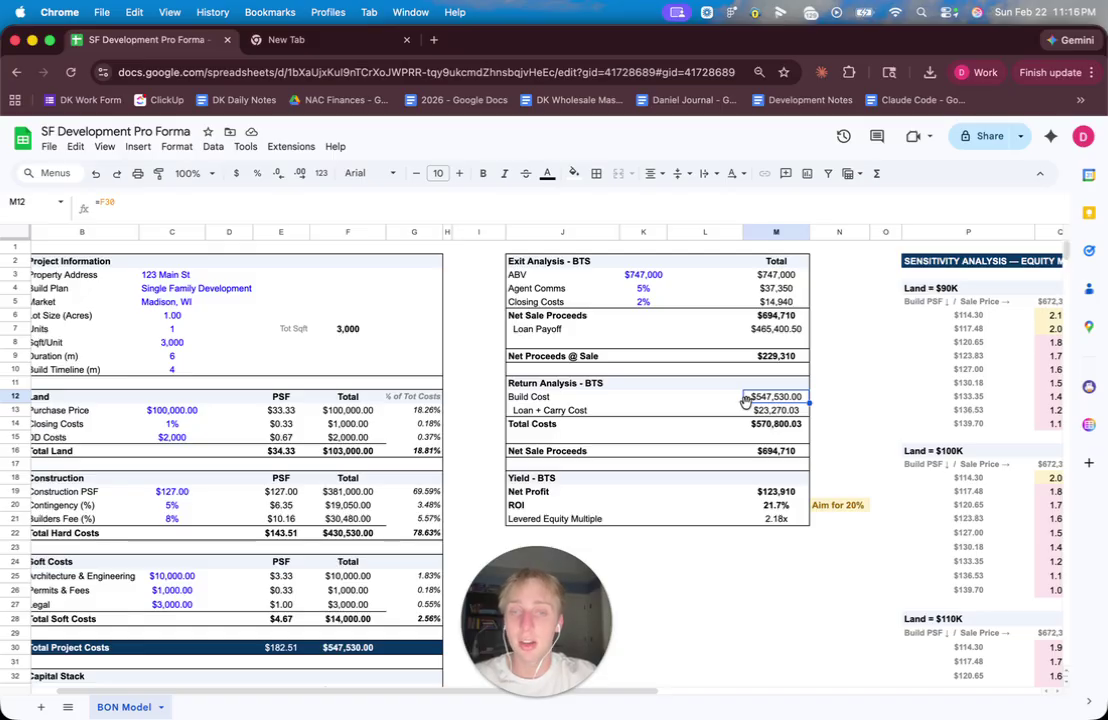
{"action": "left_click", "coordinate": [715, 399]}
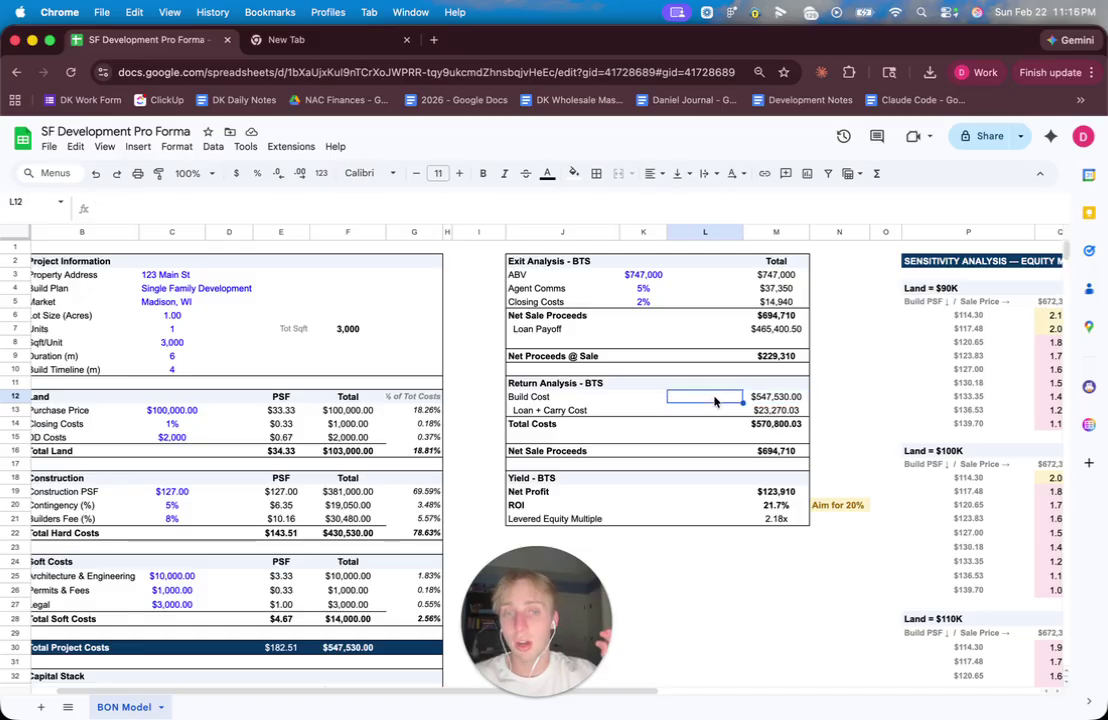
{"action": "left_click", "coordinate": [698, 388]}
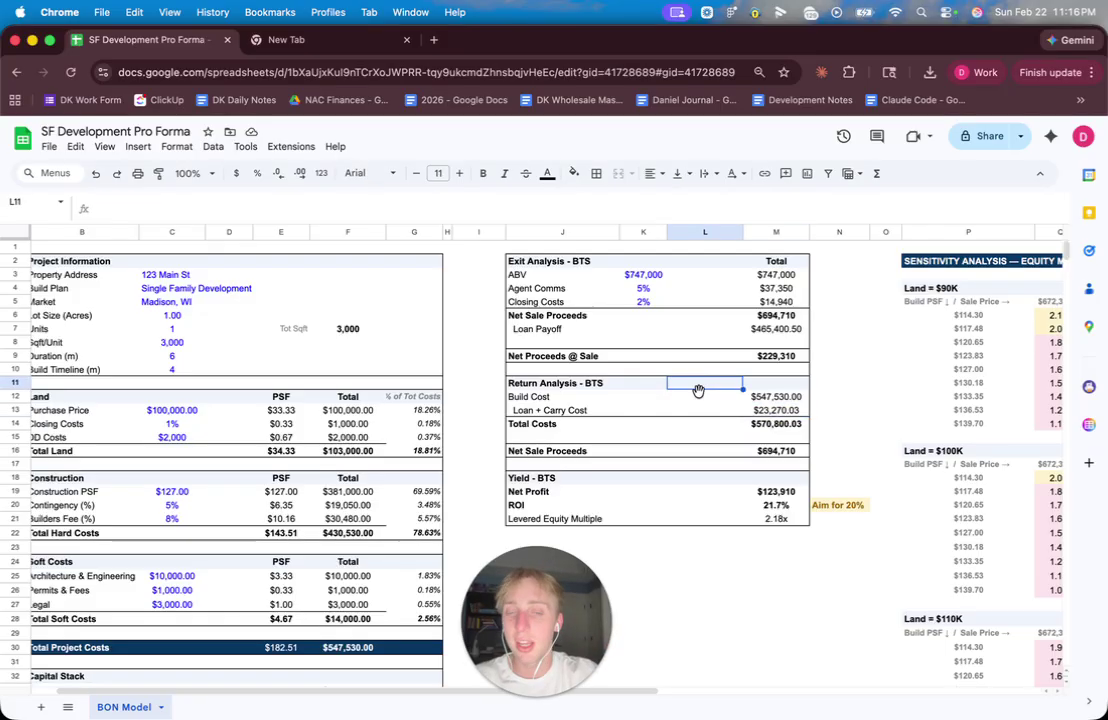
{"action": "left_click", "coordinate": [785, 428]}
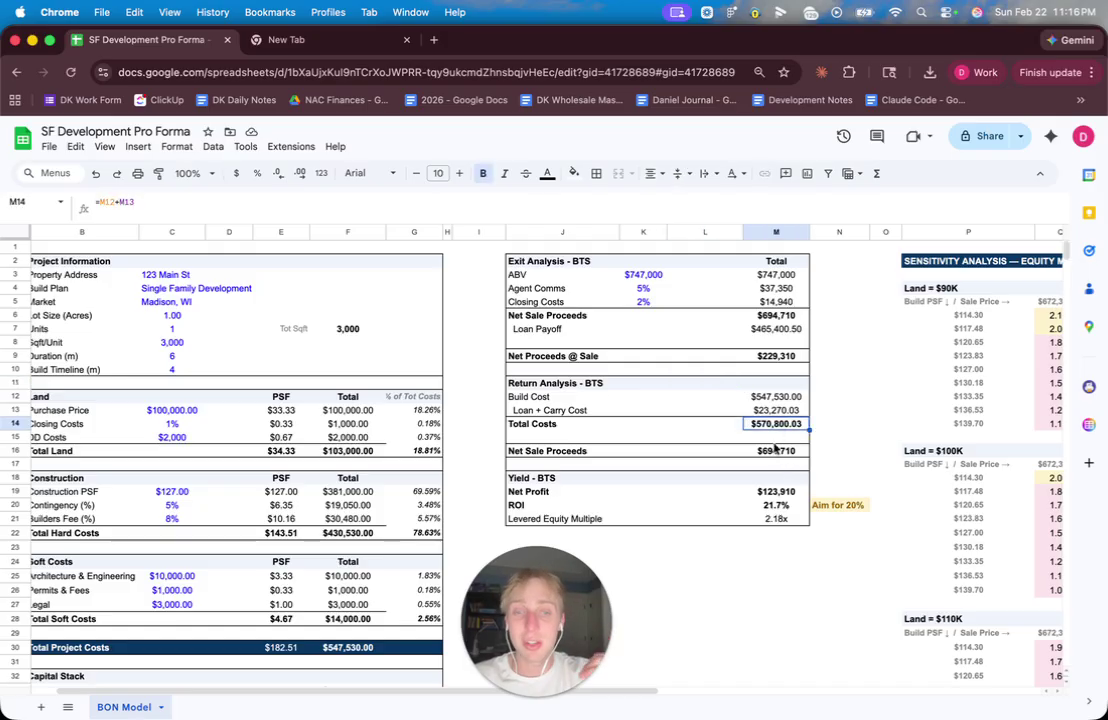
{"action": "key", "text": "Down"}
{"action": "key", "text": "Down"}
{"action": "scroll", "coordinate": [778, 457], "scroll_direction": "down", "scroll_amount": 2}
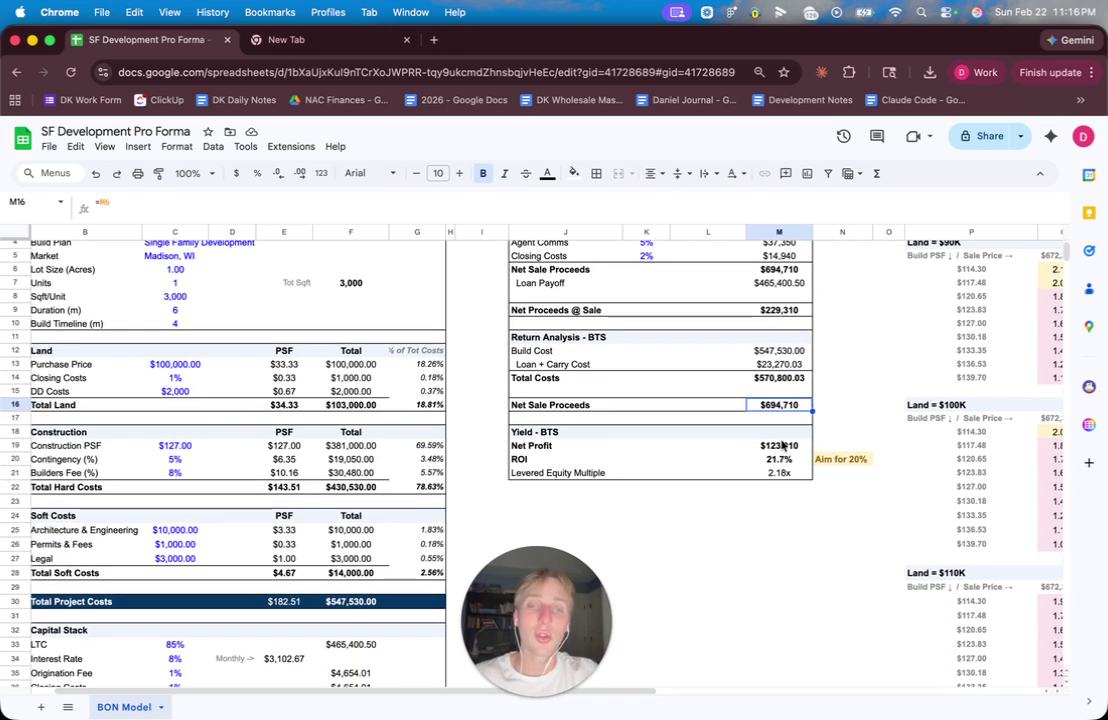
- Inspect the ROI formula in the Yield section and the cells it references, leaving the formula unedited
{"action": "left_click", "coordinate": [770, 460]}
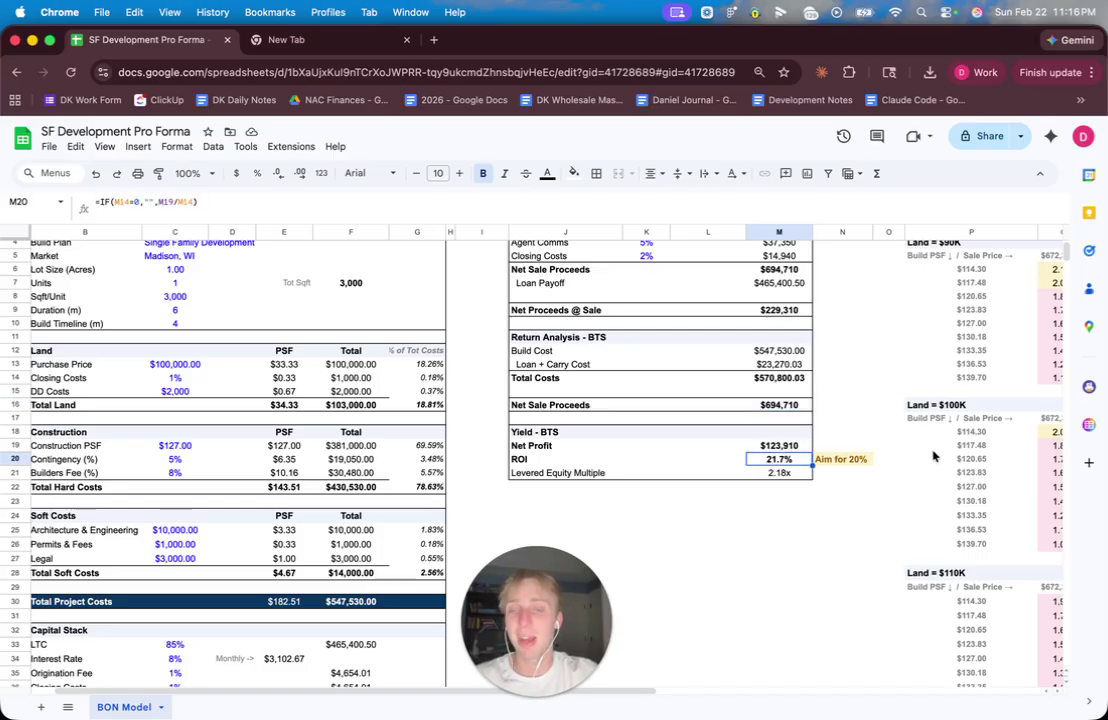
{"action": "double_click", "coordinate": [775, 459]}
{"action": "scroll", "coordinate": [614, 403], "scroll_direction": "down", "scroll_amount": 8}
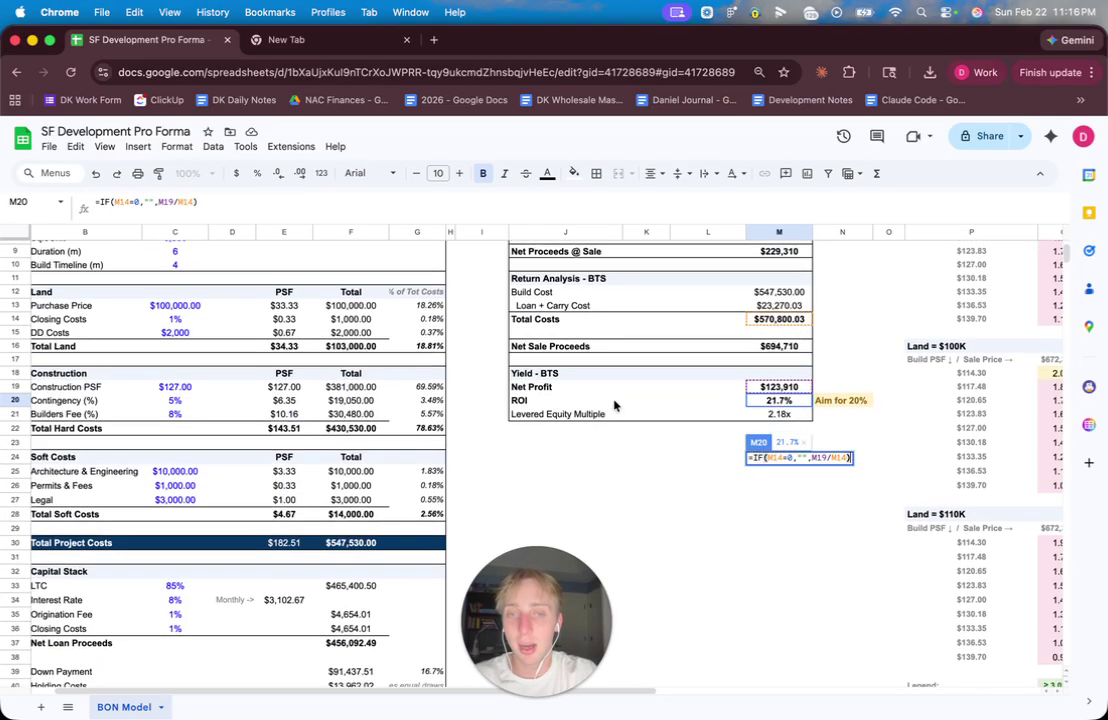
{"action": "key", "text": "super+minus"}
{"action": "key", "text": "super+minus"}
{"action": "key", "text": "super+minus"}
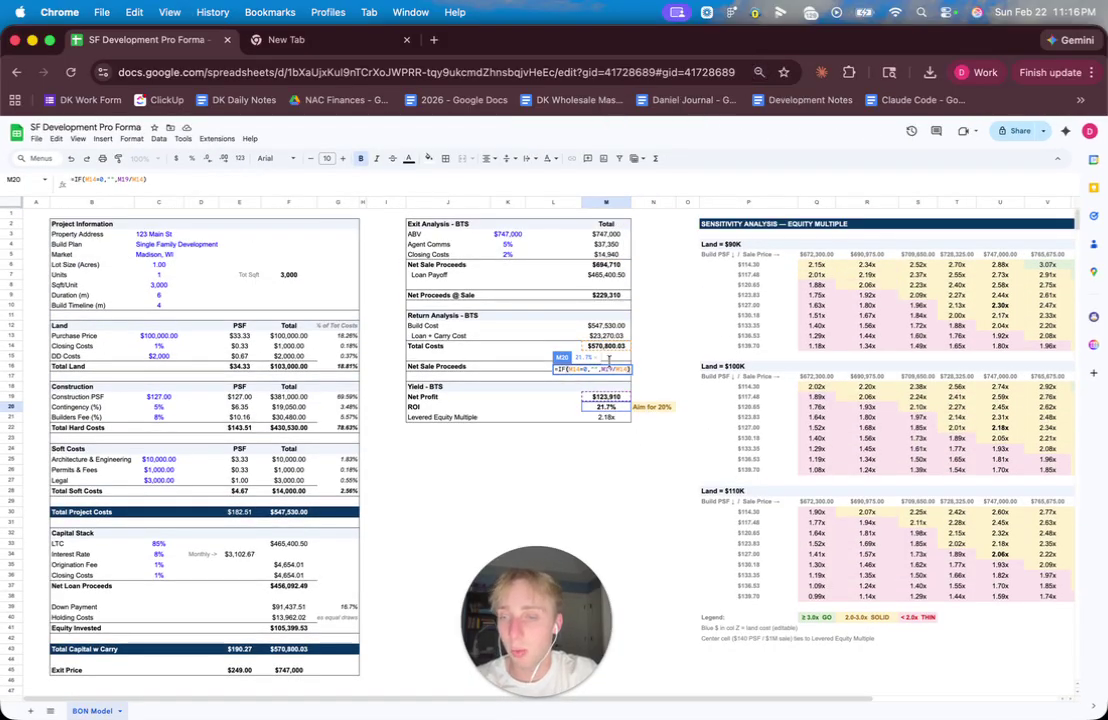
{"action": "key", "text": "Escape"}
{"action": "key", "text": "super+equal"}
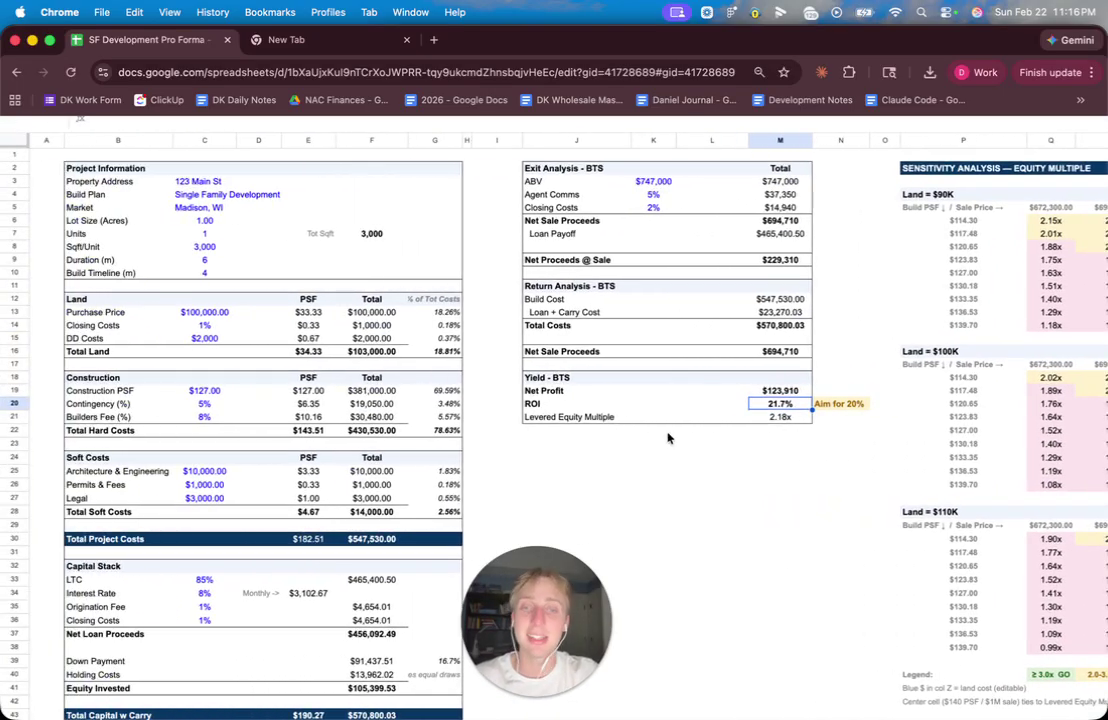
- Select the Sqft/Unit input in Project Information and show the spreadsheet's hidden menus and formula bar again
{"action": "scroll", "coordinate": [774, 410], "scroll_direction": "right", "scroll_amount": 2}
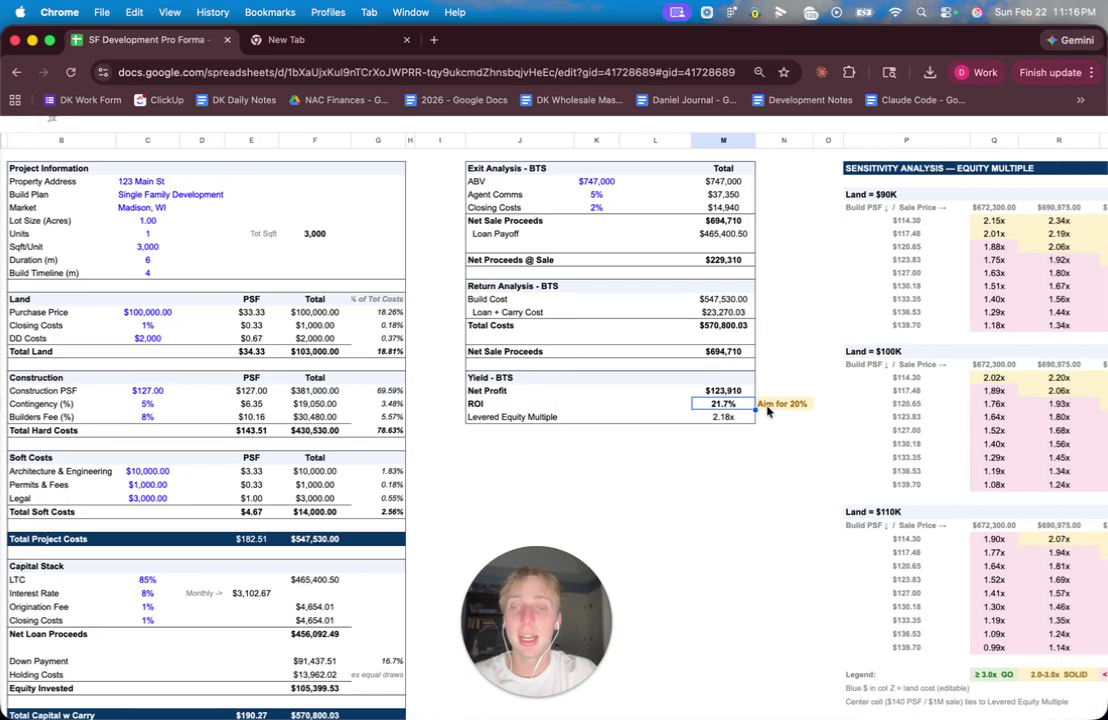
{"action": "scroll", "coordinate": [768, 409], "scroll_direction": "left", "scroll_amount": 2}
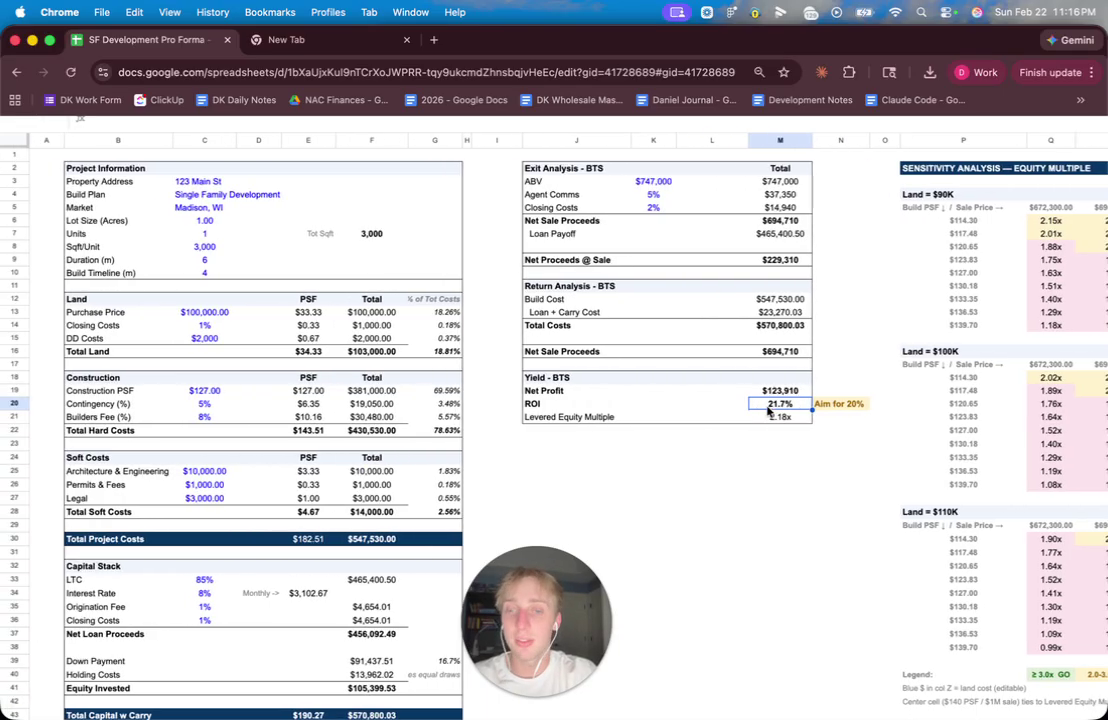
{"action": "left_click", "coordinate": [200, 246]}
{"action": "scroll", "coordinate": [232, 318], "scroll_direction": "down", "scroll_amount": 5}
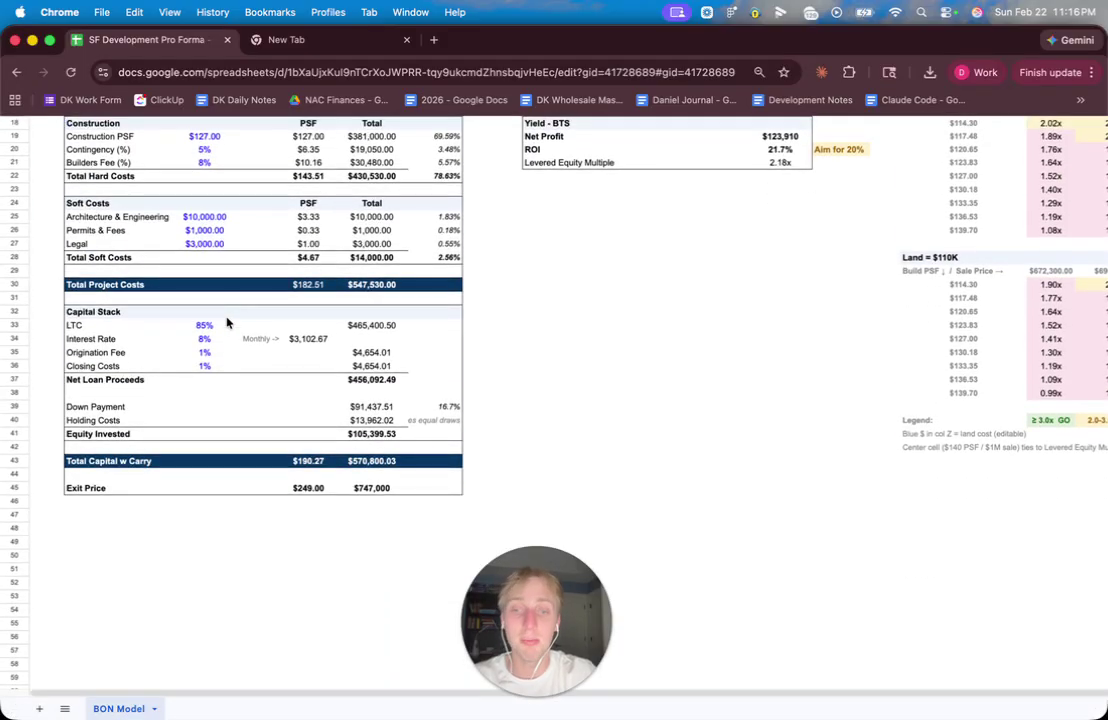
{"action": "scroll", "coordinate": [228, 321], "scroll_direction": "up", "scroll_amount": 5}
{"action": "key", "text": "ctrl+shift+f"}
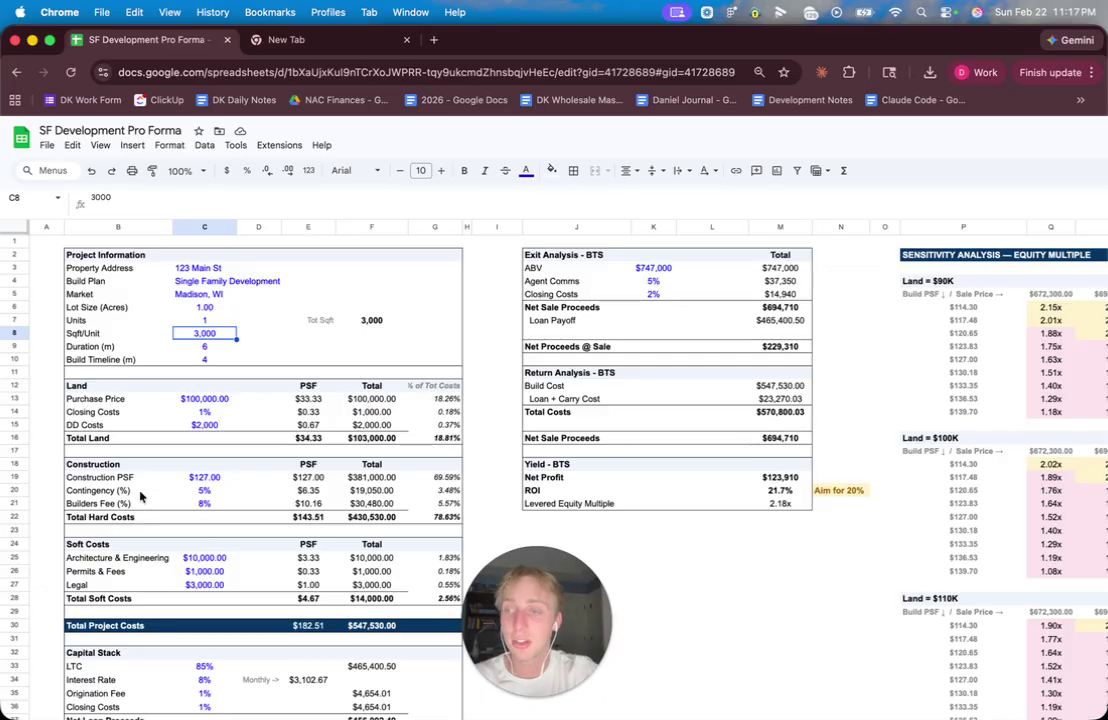
- Highlight the Construction PSF row from its label through its percentage of total costs with a light yellow fill
{"action": "left_click_drag", "start_coordinate": [115, 478], "coordinate": [447, 482]}
{"action": "left_click", "coordinate": [551, 172]}
{"action": "left_click", "coordinate": [606, 247]}
- Try a Construction PSF of $120 in the Construction section
{"action": "left_click", "coordinate": [206, 479]}
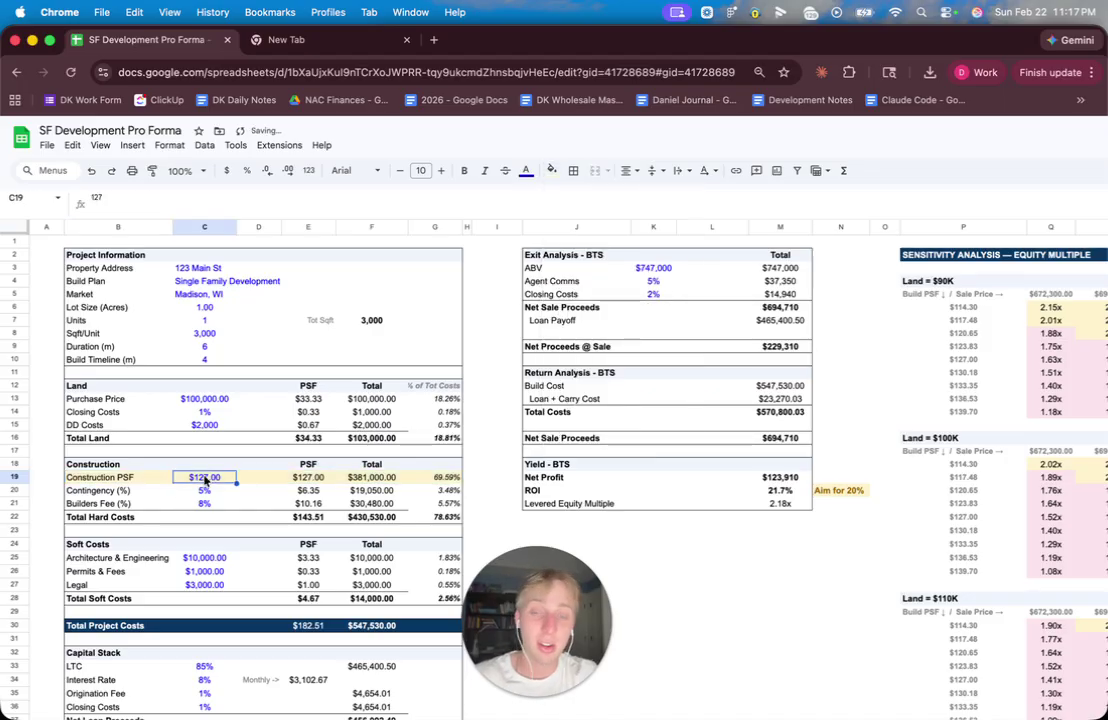
{"action": "type", "text": "120"}
{"action": "key", "text": "Return"}
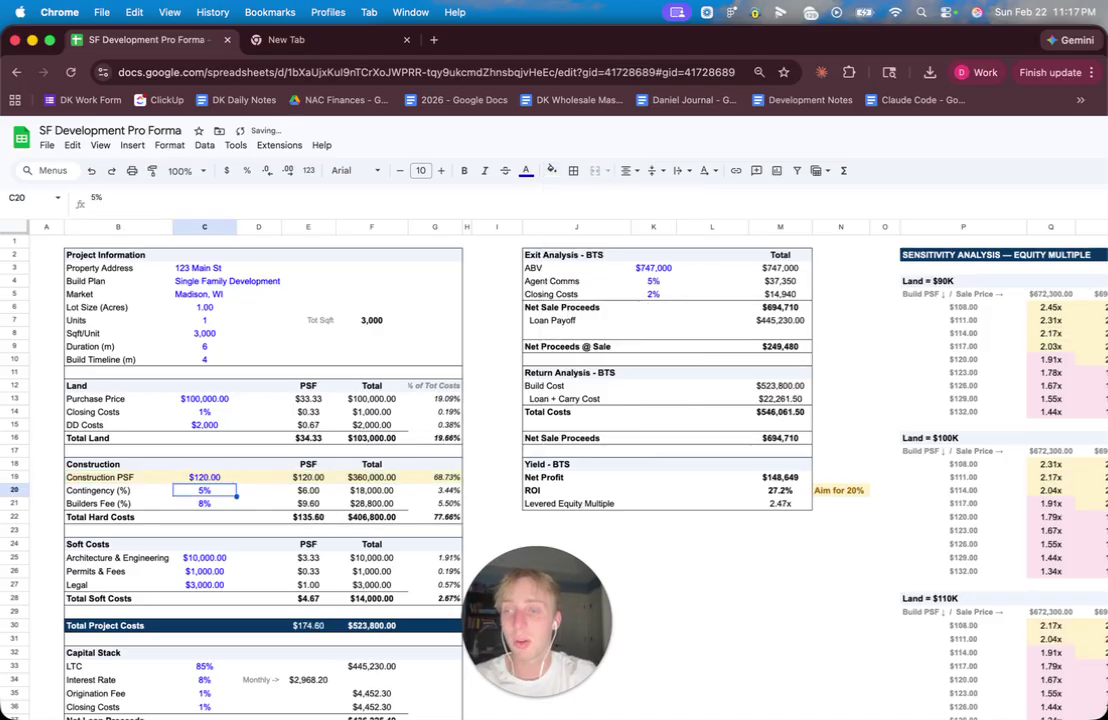
- Try a Construction PSF of $160 and check its effect on the equity multiple sensitivity tables
{"action": "left_click", "coordinate": [203, 477]}
{"action": "type", "text": "160"}
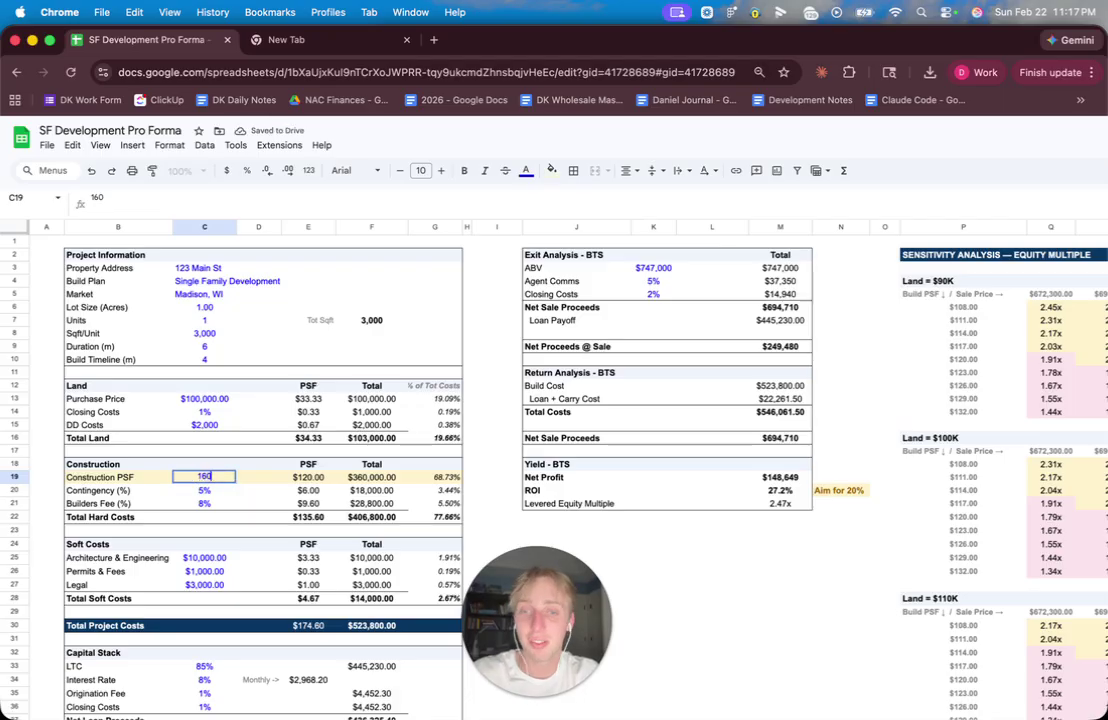
{"action": "key", "text": "Return"}
{"action": "scroll", "coordinate": [872, 455], "scroll_direction": "right", "scroll_amount": 6}
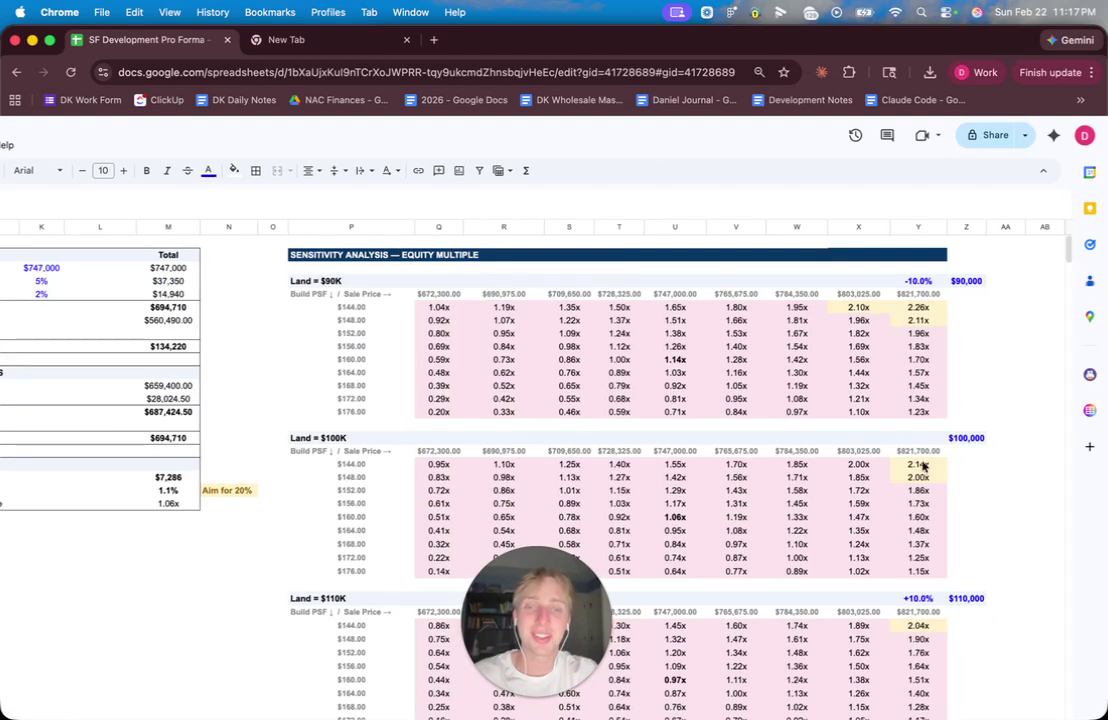
{"action": "scroll", "coordinate": [723, 337], "scroll_direction": "left", "scroll_amount": 6}
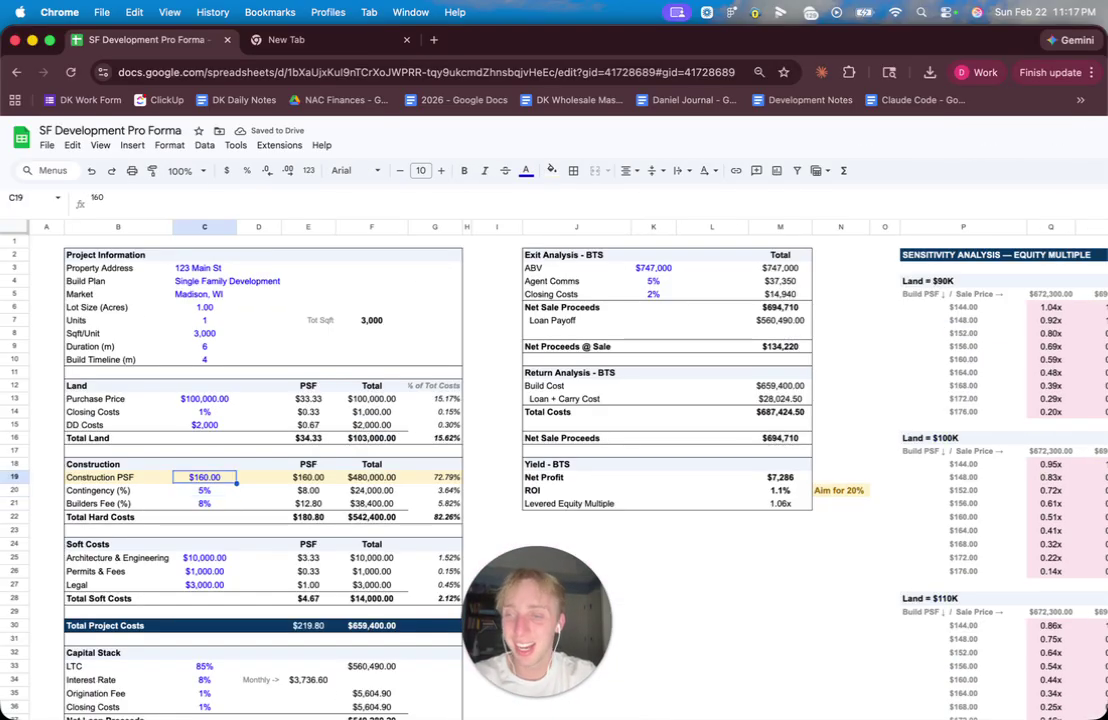
- Test the Construction PSF at $120 again and settle on $125
{"action": "type", "text": "120"}
{"action": "key", "text": "Return"}
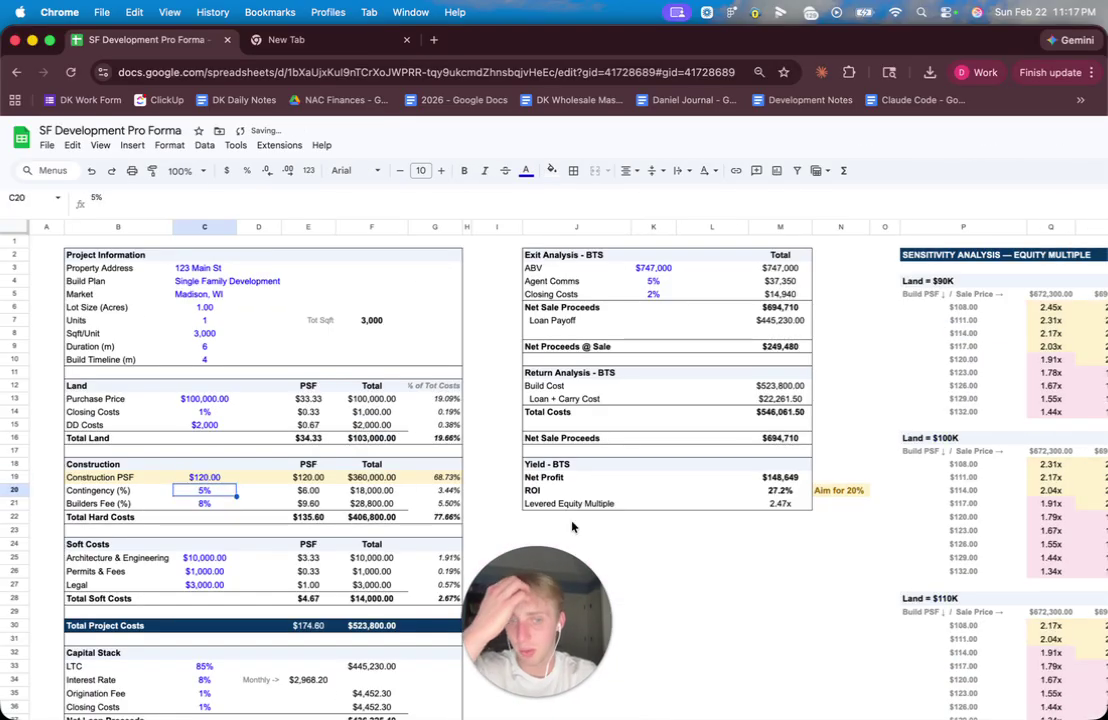
{"action": "key", "text": "Up"}
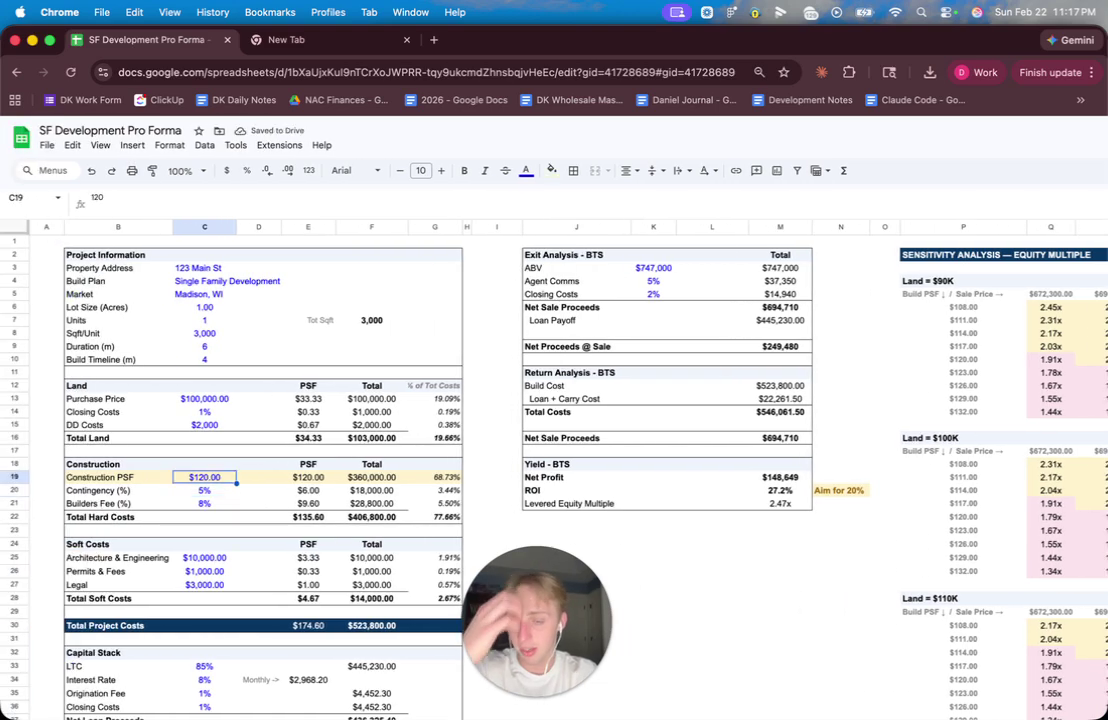
{"action": "type", "text": "125"}
{"action": "key", "text": "Return"}
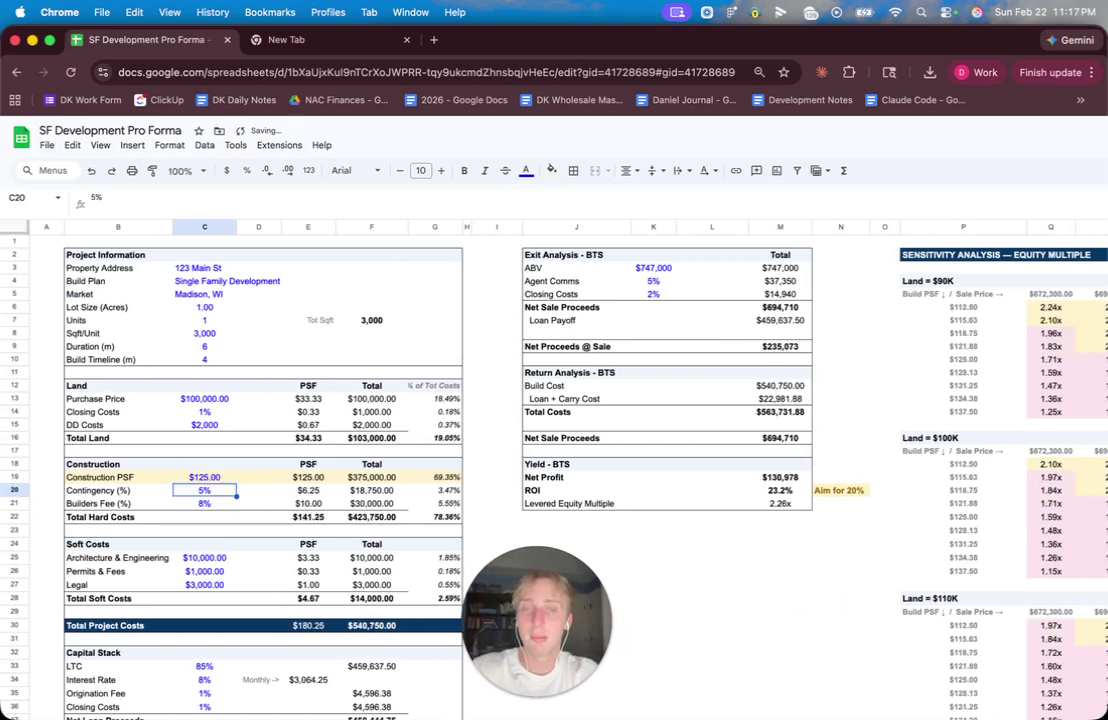
- Look over the Equity Multiple sensitivity tables and the $747,000 sale price heading of the Land = $90K table
{"action": "scroll", "coordinate": [870, 518], "scroll_direction": "right", "scroll_amount": 10}
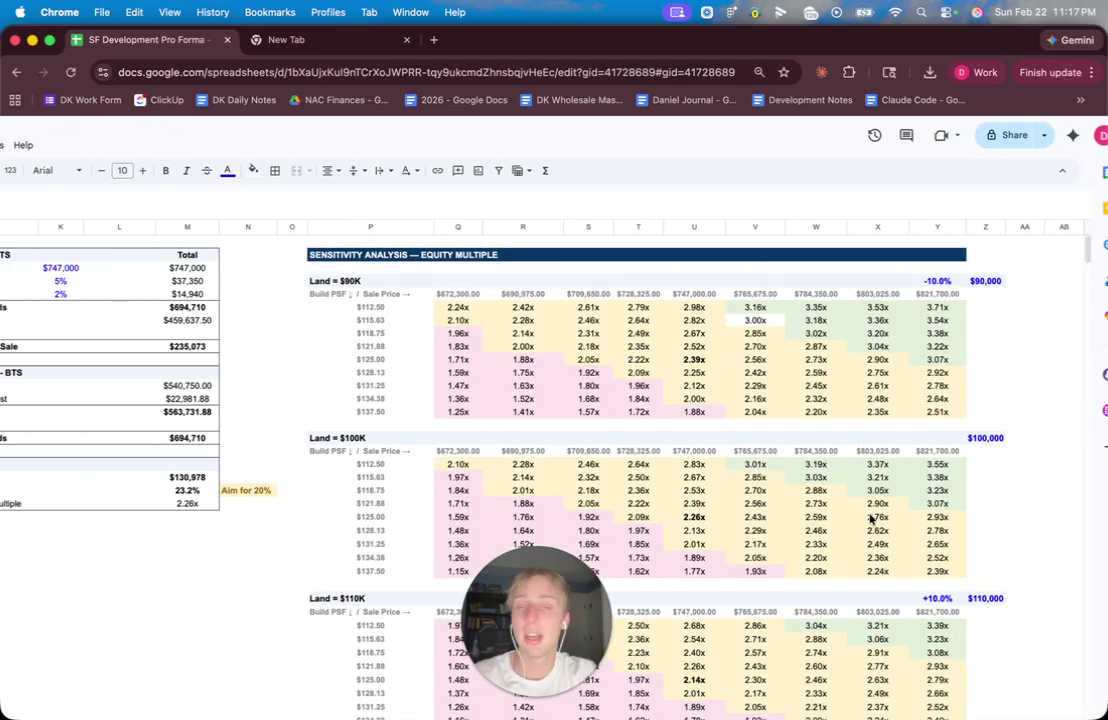
{"action": "scroll", "coordinate": [870, 518], "scroll_direction": "down", "scroll_amount": 2}
{"action": "scroll", "coordinate": [847, 524], "scroll_direction": "up", "scroll_amount": 2}
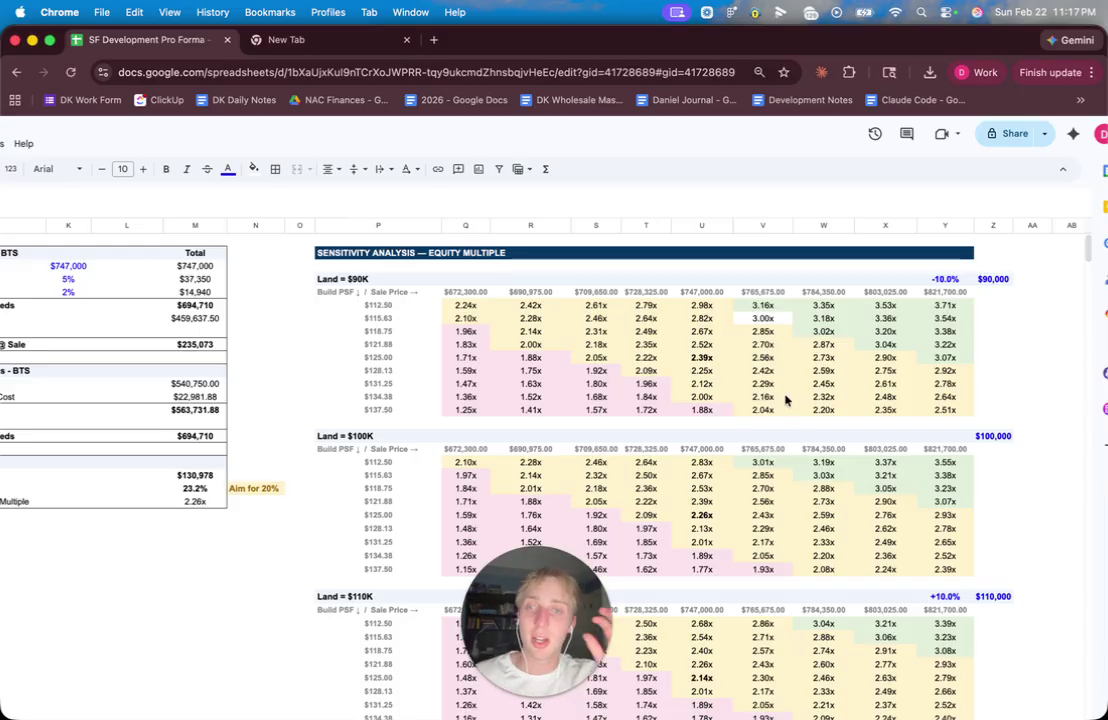
{"action": "mouse_move", "coordinate": [537, 620]}
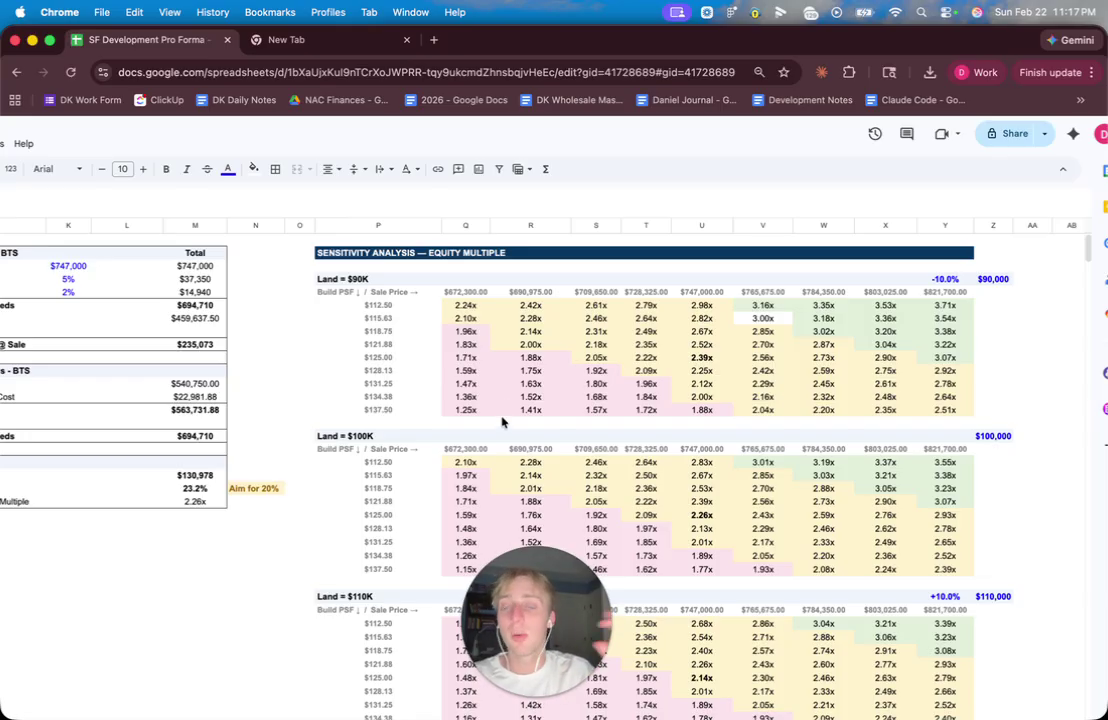
{"action": "left_click", "coordinate": [710, 291]}
{"action": "scroll", "coordinate": [843, 361], "scroll_direction": "down", "scroll_amount": 5}
{"action": "scroll", "coordinate": [954, 362], "scroll_direction": "up", "scroll_amount": 5}
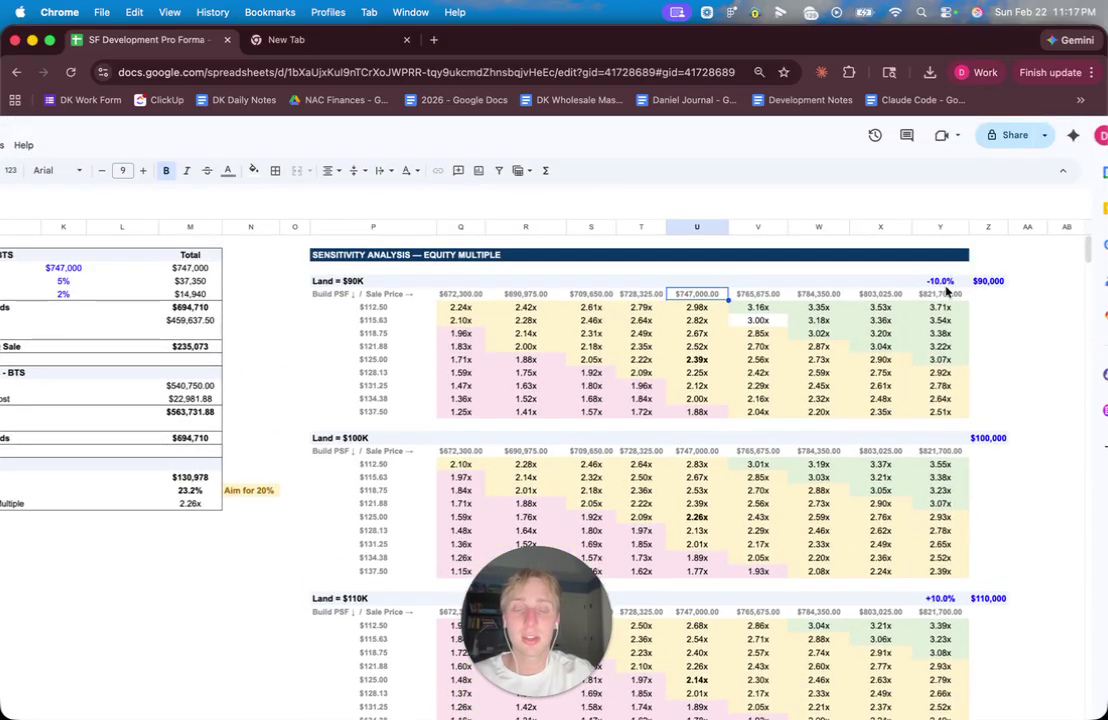
- Inspect the land cost assumptions beside the sensitivity tables: the -10% variation, the $100,000 base and the +10% variation
{"action": "left_click", "coordinate": [945, 285]}
{"action": "scroll", "coordinate": [960, 320], "scroll_direction": "down", "scroll_amount": 4}
{"action": "left_click", "coordinate": [980, 320]}
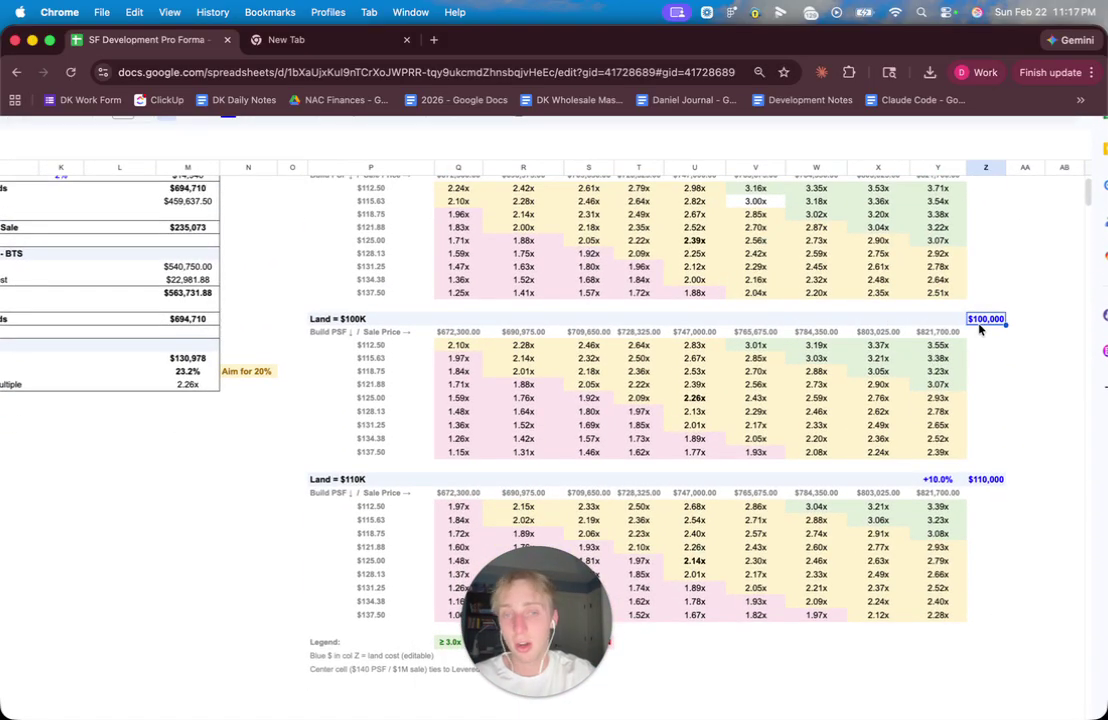
{"action": "scroll", "coordinate": [980, 327], "scroll_direction": "down", "scroll_amount": 3}
{"action": "left_click", "coordinate": [947, 397]}
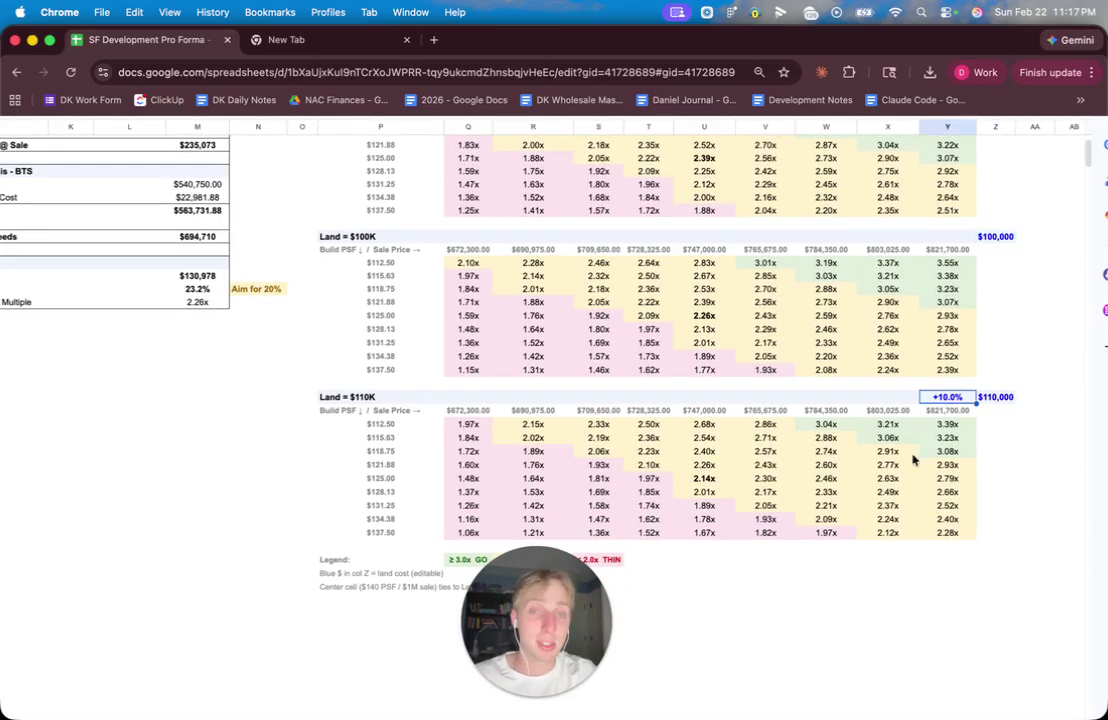
- In the Land = $100K table, compare the equity multiples at $125.00 build PSF for the $747,000, $728,325 and $709,650 sale prices
{"action": "scroll", "coordinate": [912, 459], "scroll_direction": "up", "scroll_amount": 5}
{"action": "scroll", "coordinate": [912, 459], "scroll_direction": "down", "scroll_amount": 2}
{"action": "left_click_drag", "start_coordinate": [422, 395], "coordinate": [920, 515]}
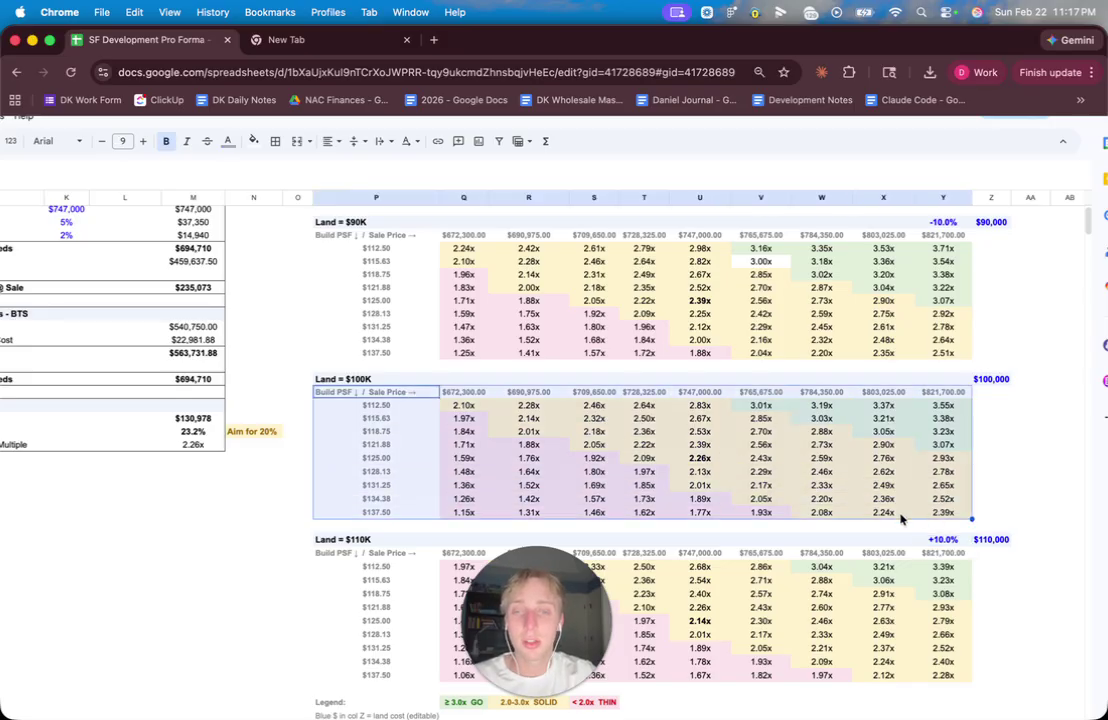
{"action": "left_click", "coordinate": [700, 457]}
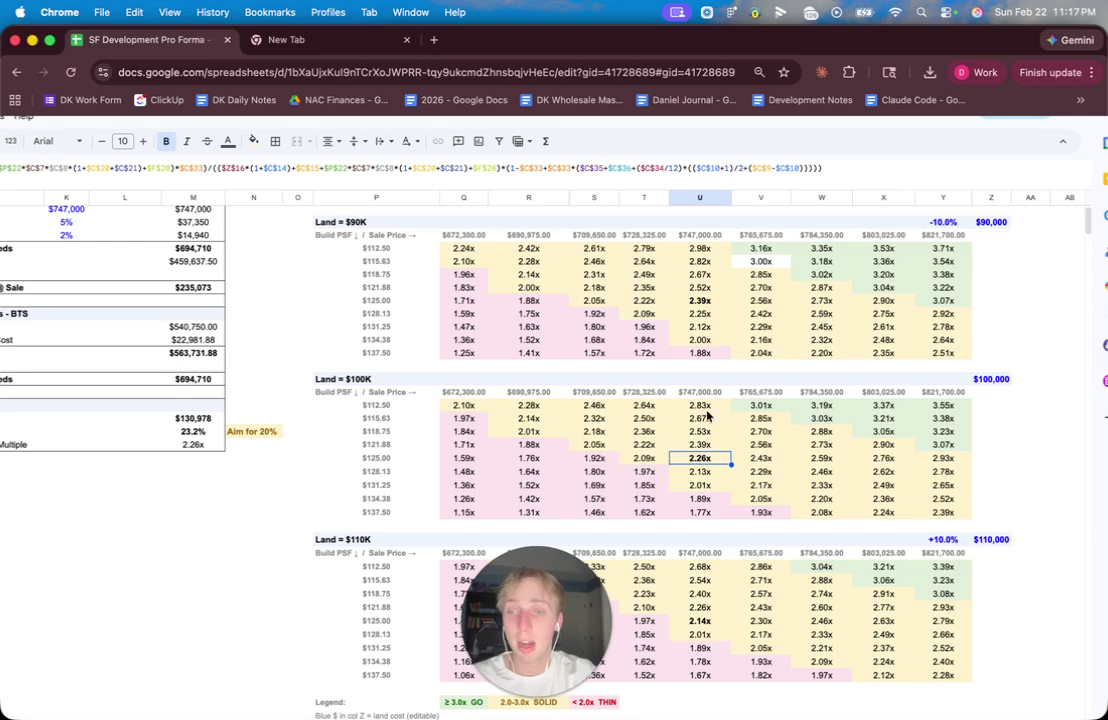
{"action": "left_click", "coordinate": [701, 396]}
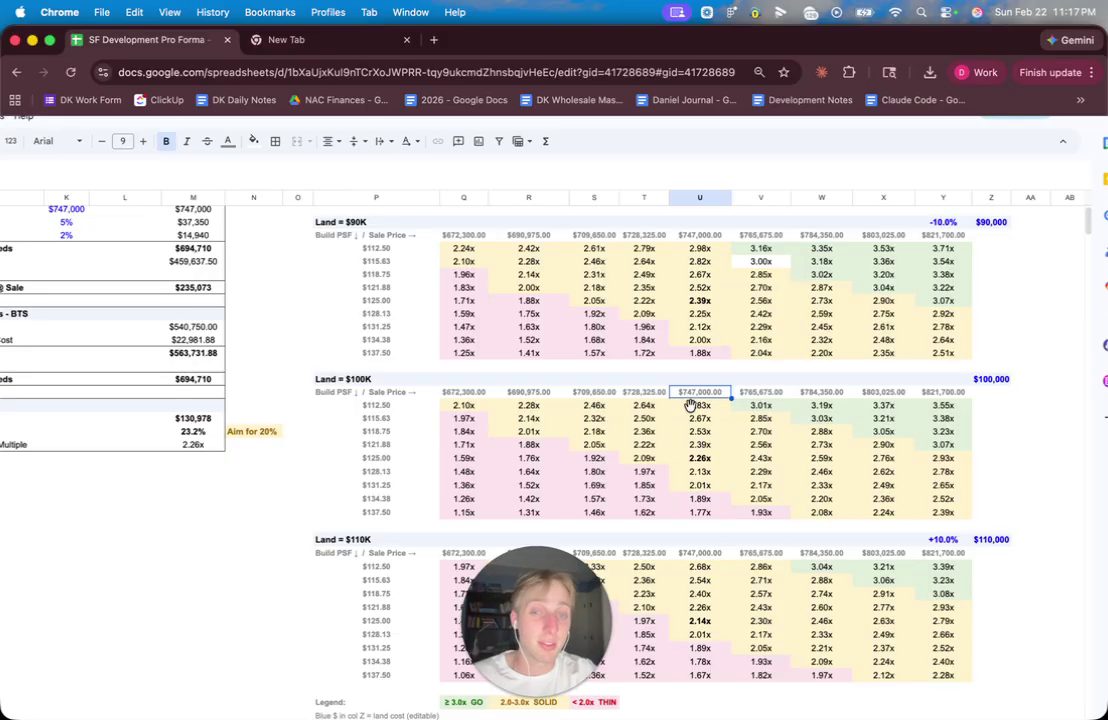
{"action": "left_click", "coordinate": [699, 459]}
{"action": "left_click", "coordinate": [648, 460]}
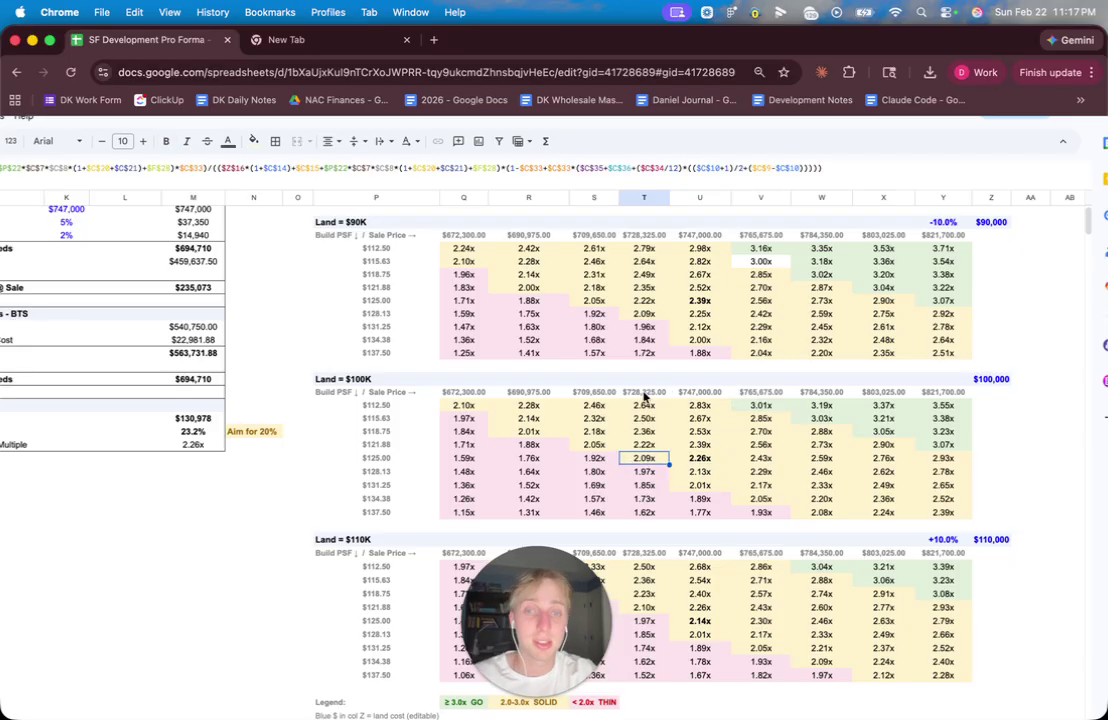
{"action": "left_click", "coordinate": [591, 456]}
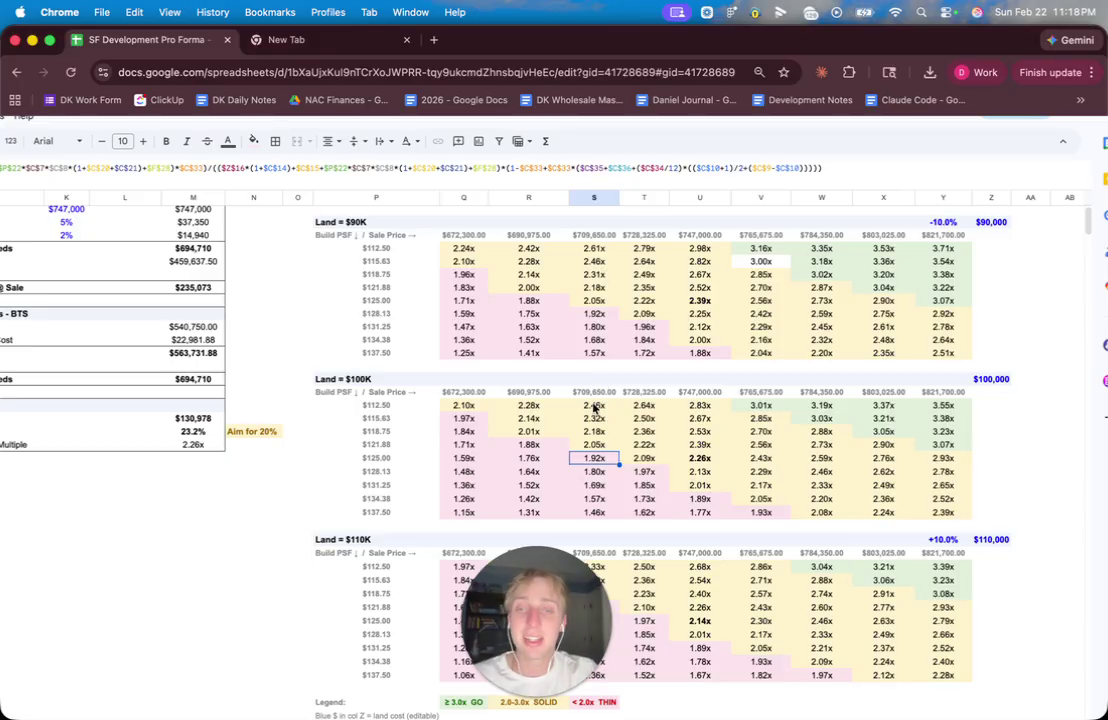
- Review the sale price headings of the Land = $90K table and the multiple at $690,975 and $134.38 PSF alongside the return figures
{"action": "left_click_drag", "start_coordinate": [939, 235], "coordinate": [584, 237]}
{"action": "left_click", "coordinate": [581, 237]}
{"action": "left_click", "coordinate": [529, 236]}
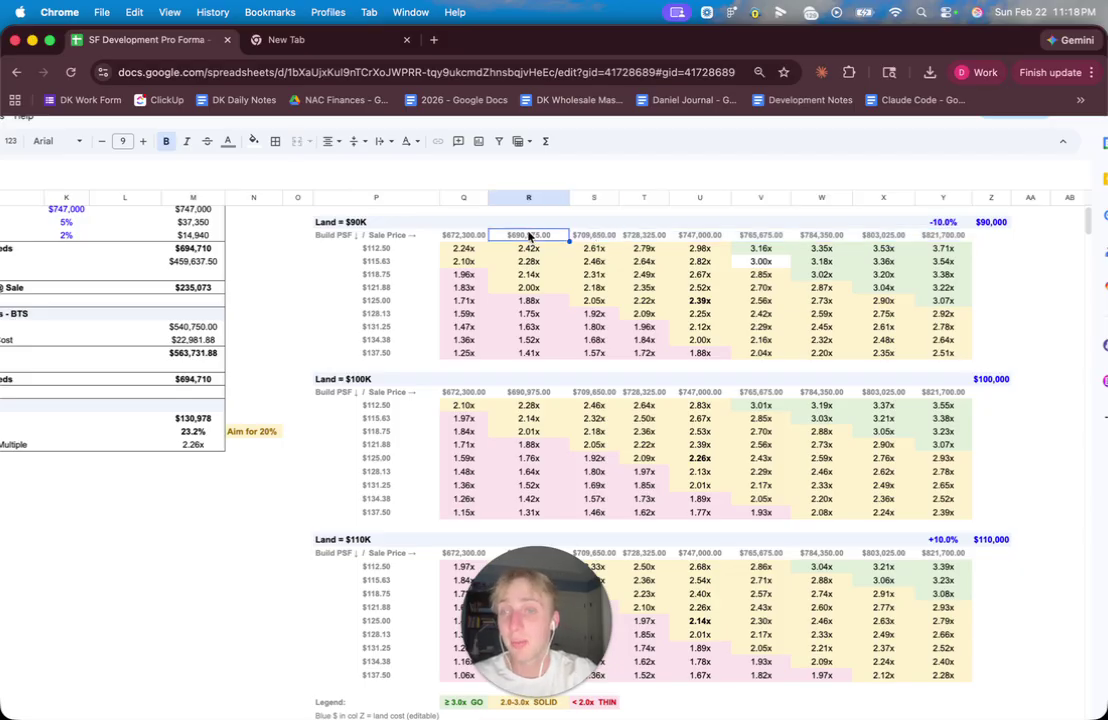
{"action": "left_click", "coordinate": [535, 341]}
{"action": "scroll", "coordinate": [535, 341], "scroll_direction": "left", "scroll_amount": 10}
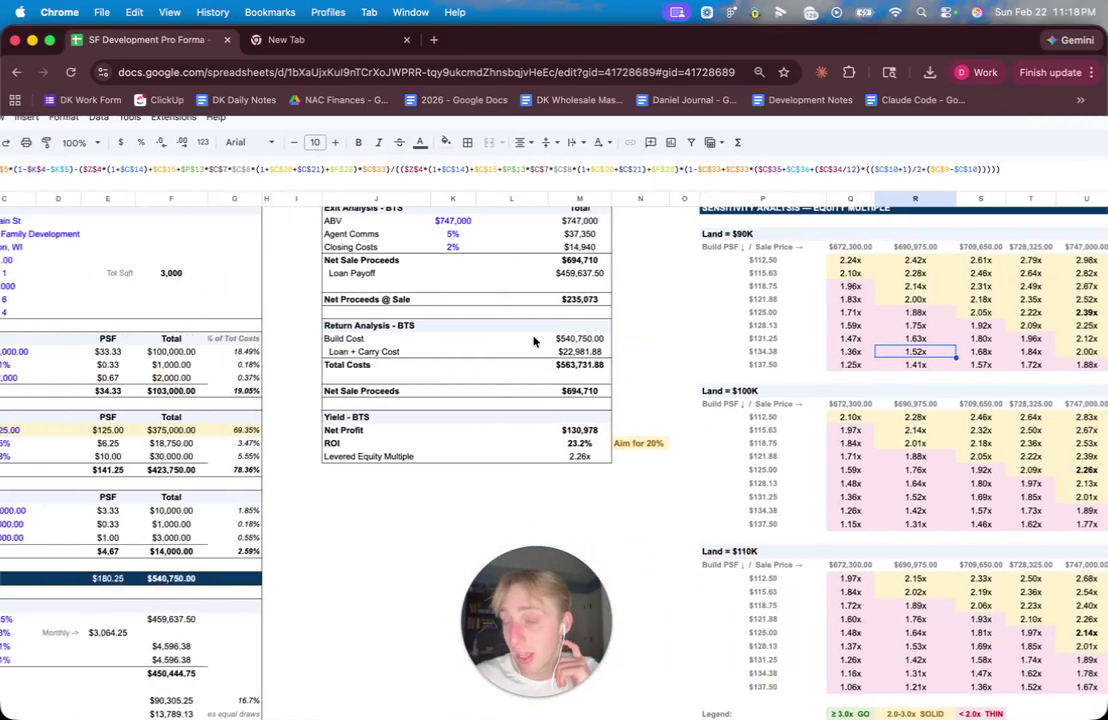
{"action": "scroll", "coordinate": [534, 342], "scroll_direction": "right", "scroll_amount": 5}
{"action": "scroll", "coordinate": [534, 341], "scroll_direction": "right", "scroll_amount": 3}
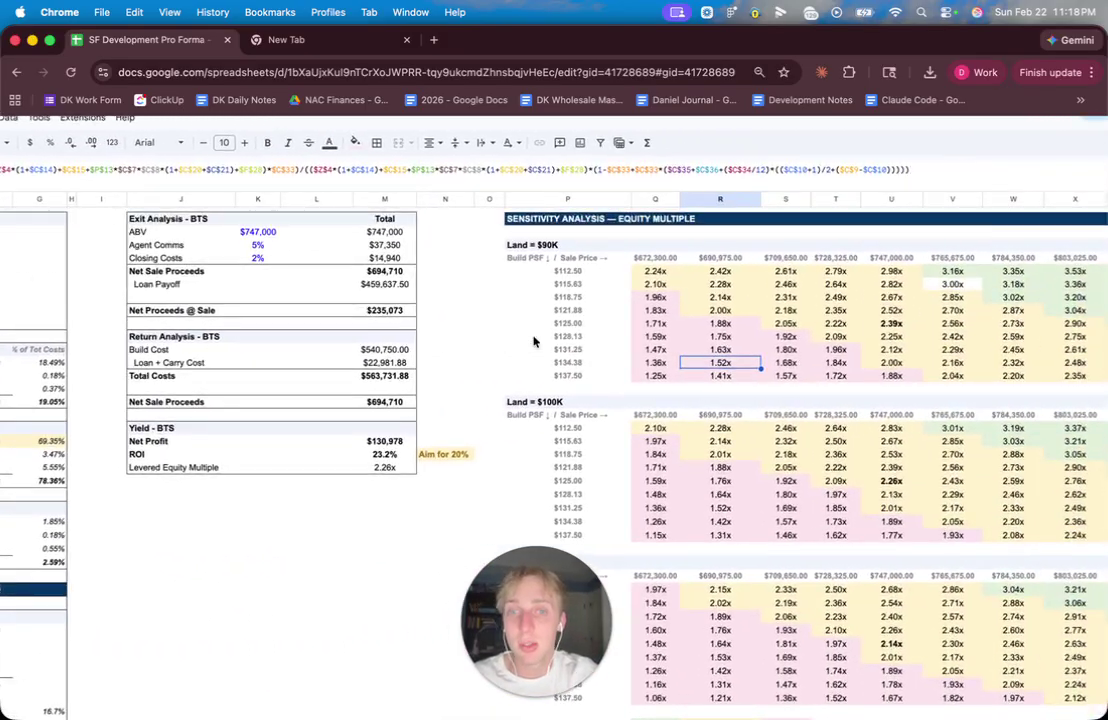
- Follow the $709,650 sale price column of the Land = $90K table down to the multiple at $128.13 build PSF
{"action": "left_click", "coordinate": [652, 268]}
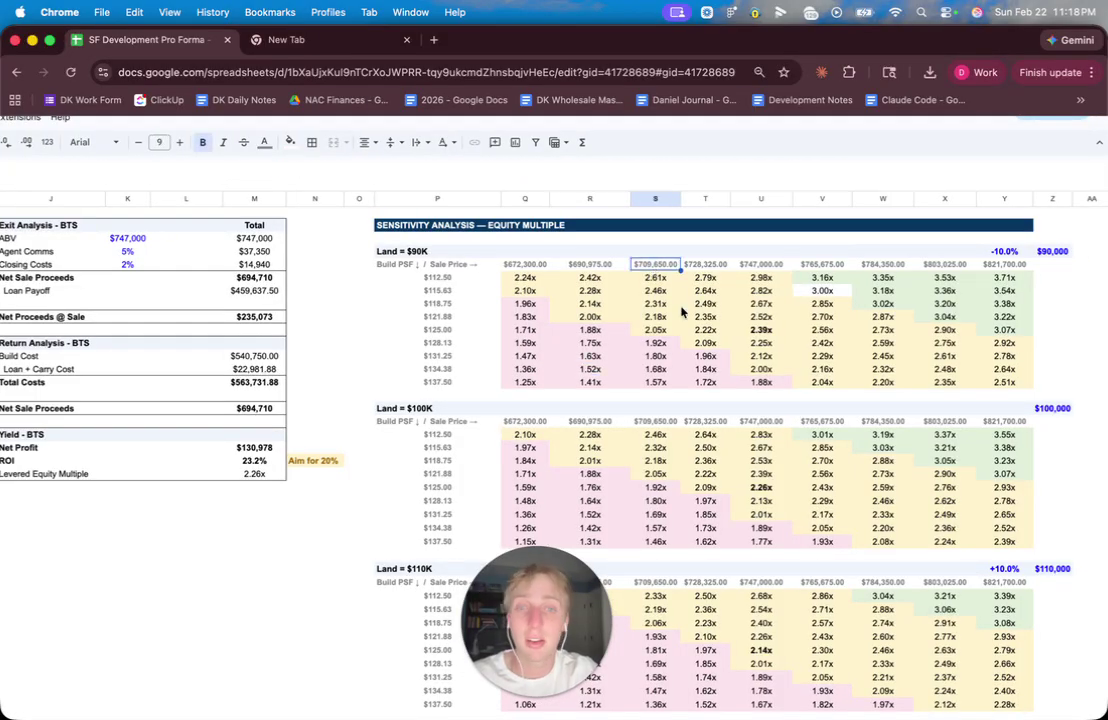
{"action": "key", "text": "Down"}
{"action": "key", "text": "Down"}
{"action": "key", "text": "Down"}
{"action": "key", "text": "Down"}
{"action": "key", "text": "Down"}
{"action": "key", "text": "Down"}
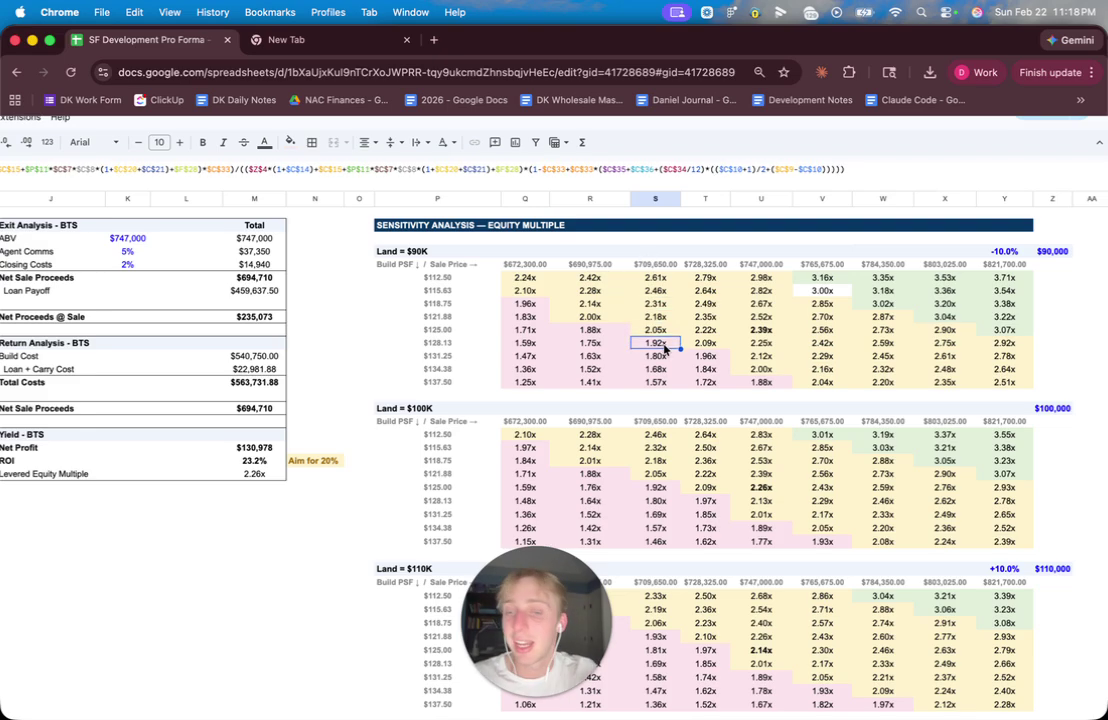
{"action": "scroll", "coordinate": [665, 347], "scroll_direction": "right", "scroll_amount": 1}
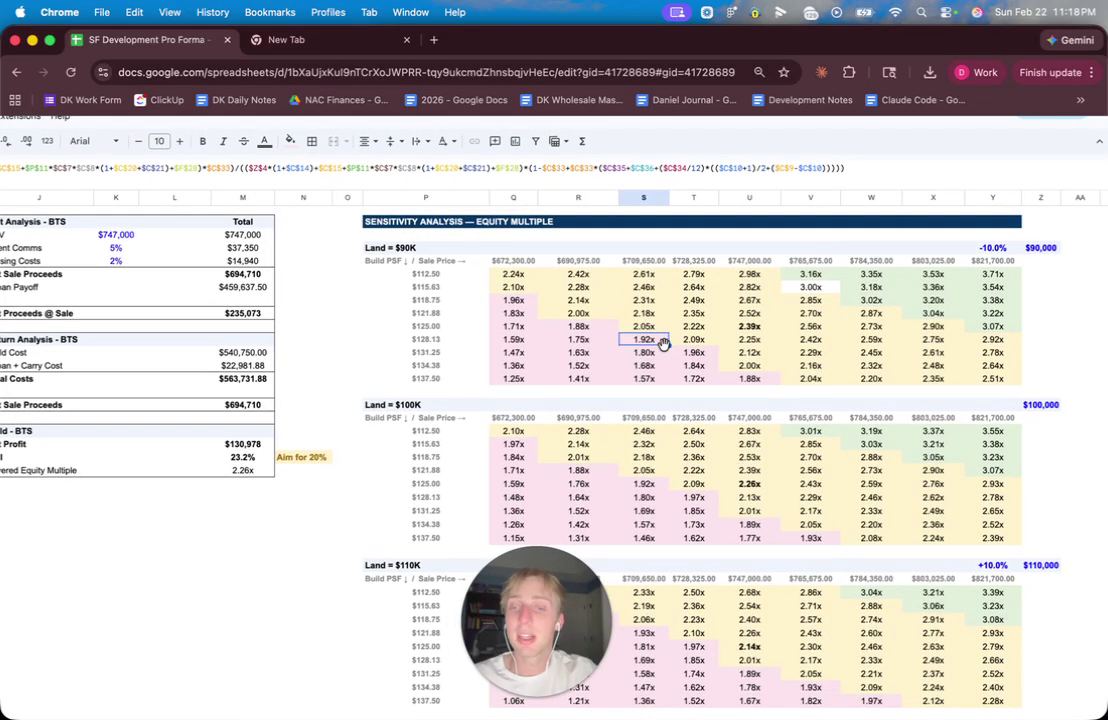